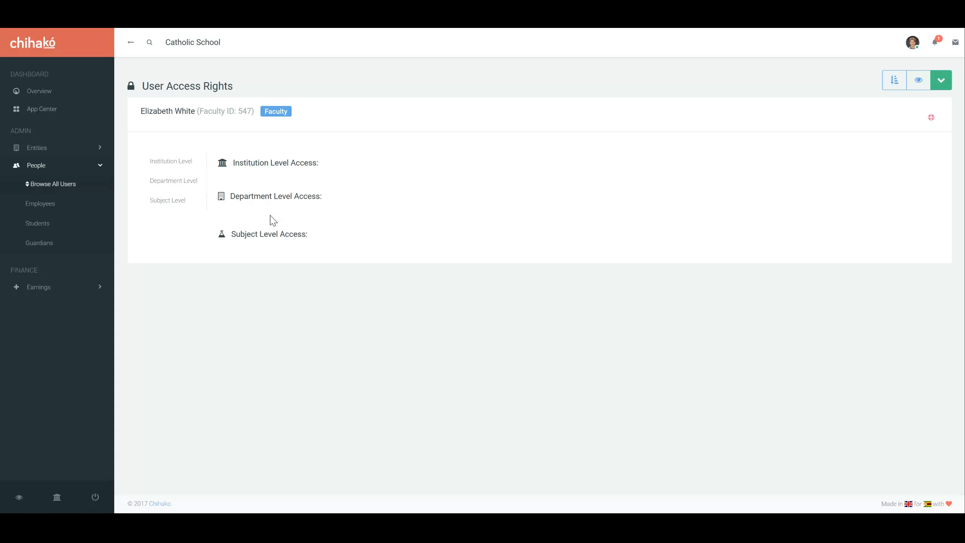
# - Open the faculty member's institution-level access form and set the access status to Active
pyautogui.click(175, 166)
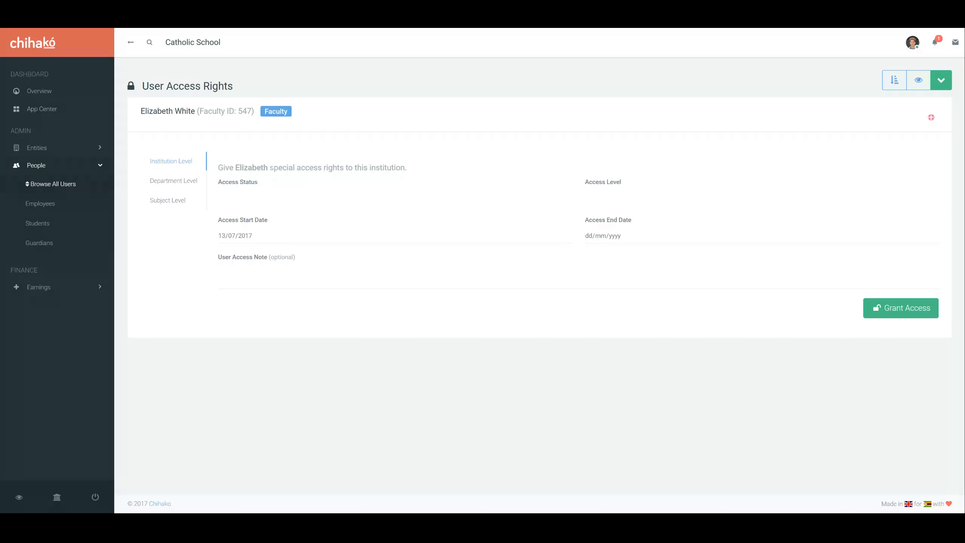
pyautogui.click(288, 201)
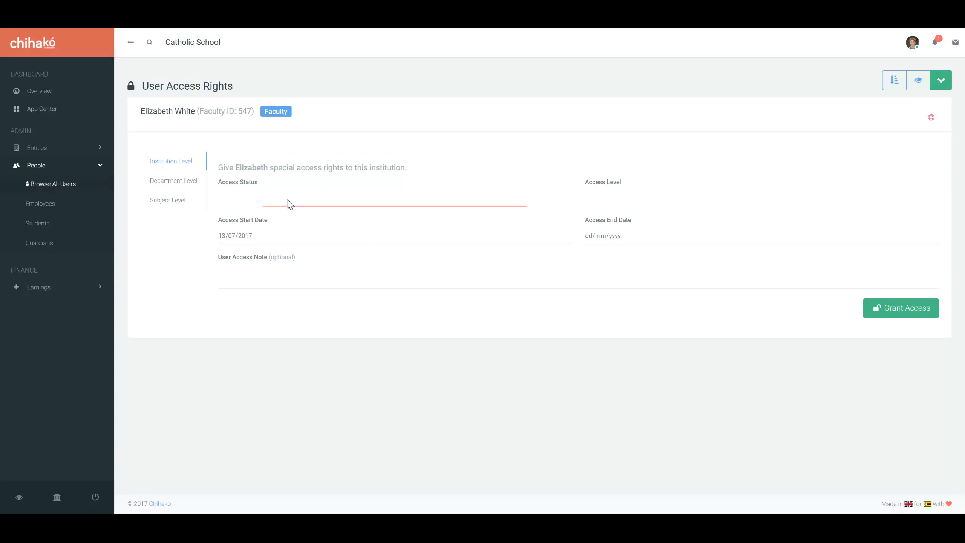
pyautogui.click(255, 208)
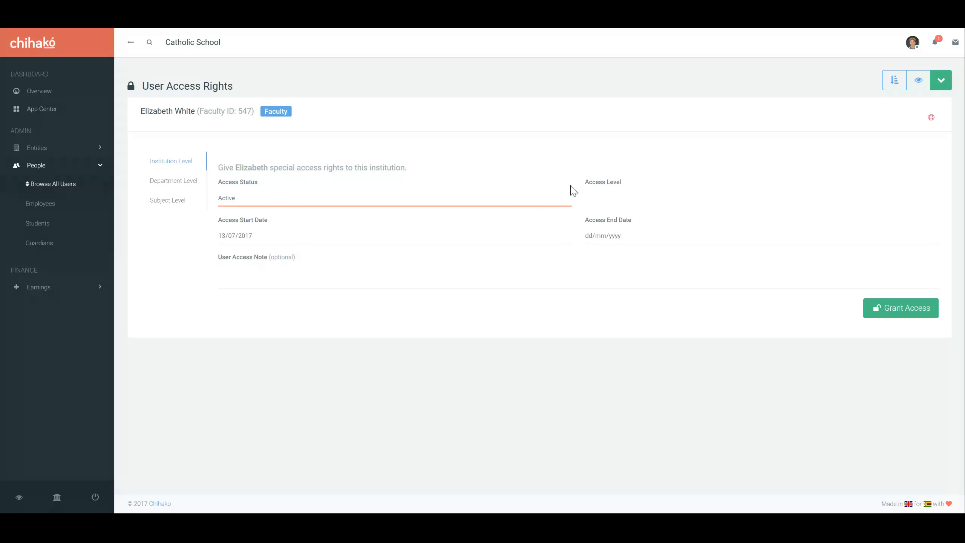
pyautogui.click(612, 202)
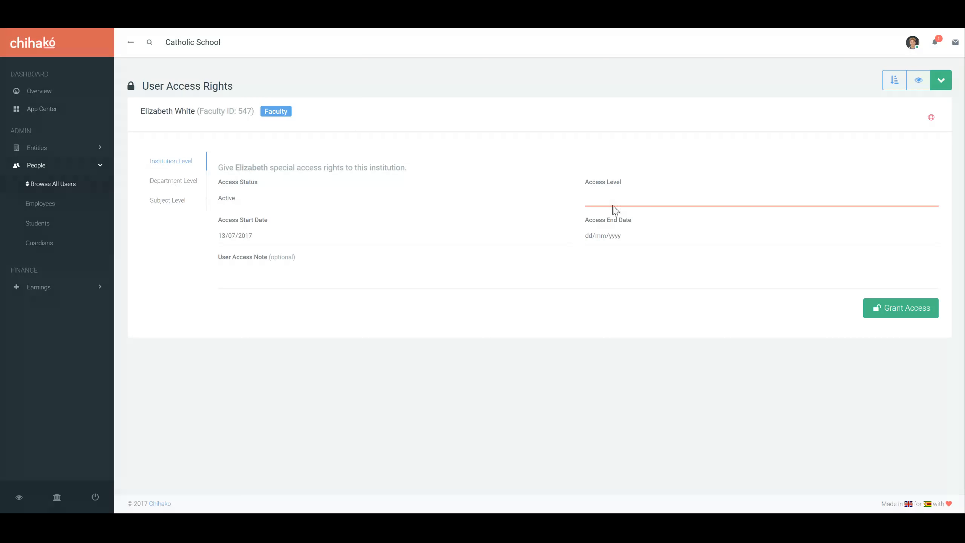
pyautogui.click(615, 136)
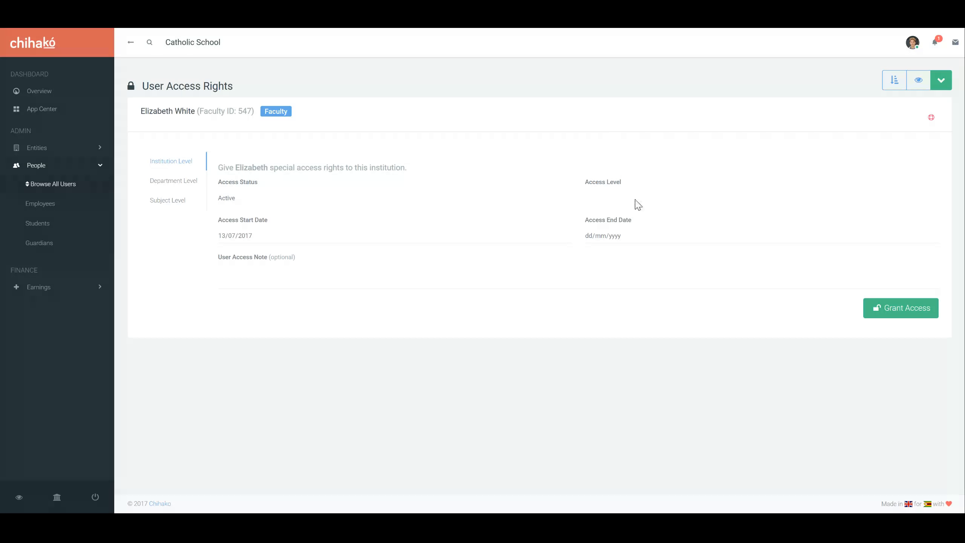
# - Read the user access rights explanation, covering the three access levels and the Reader, Admin, Admin-plus and Super-admin roles
pyautogui.click(932, 118)
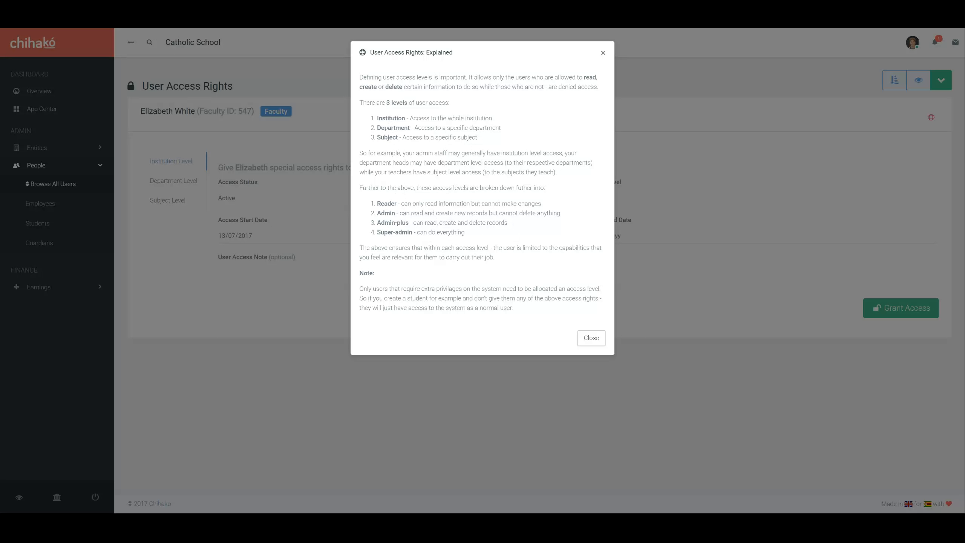
pyautogui.moveTo(377, 118); pyautogui.dragTo(490, 118)
pyautogui.moveTo(400, 127); pyautogui.dragTo(501, 128)
pyautogui.moveTo(396, 137); pyautogui.dragTo(495, 140)
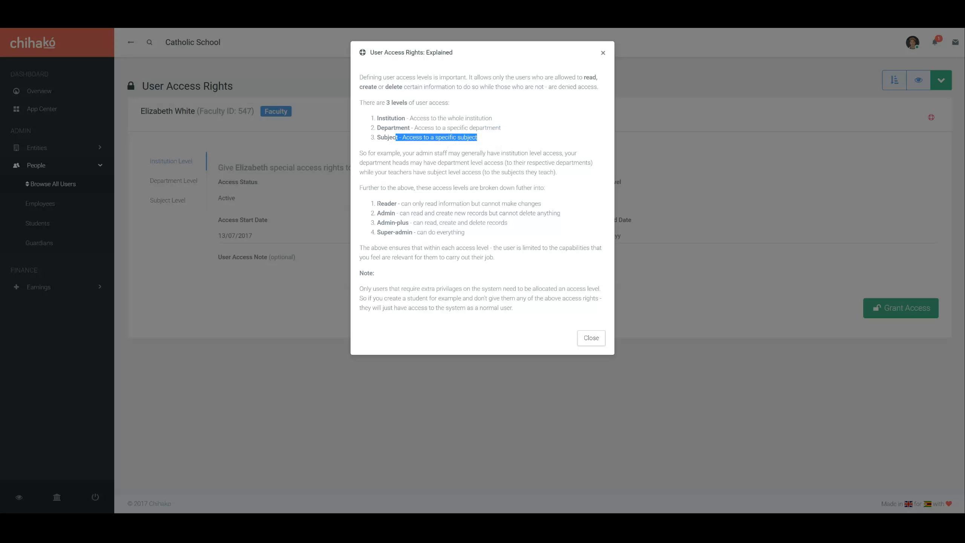
pyautogui.moveTo(377, 203); pyautogui.dragTo(465, 233)
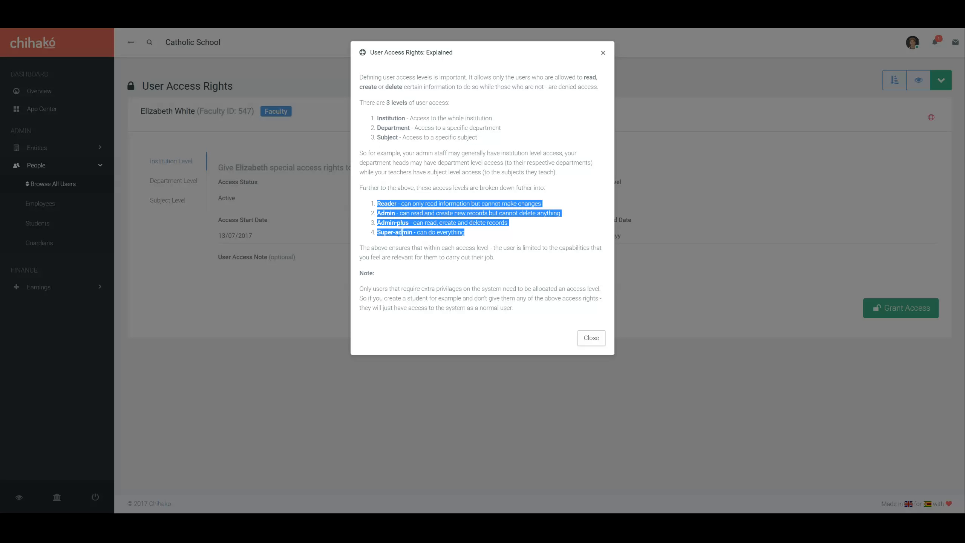
pyautogui.click(590, 338)
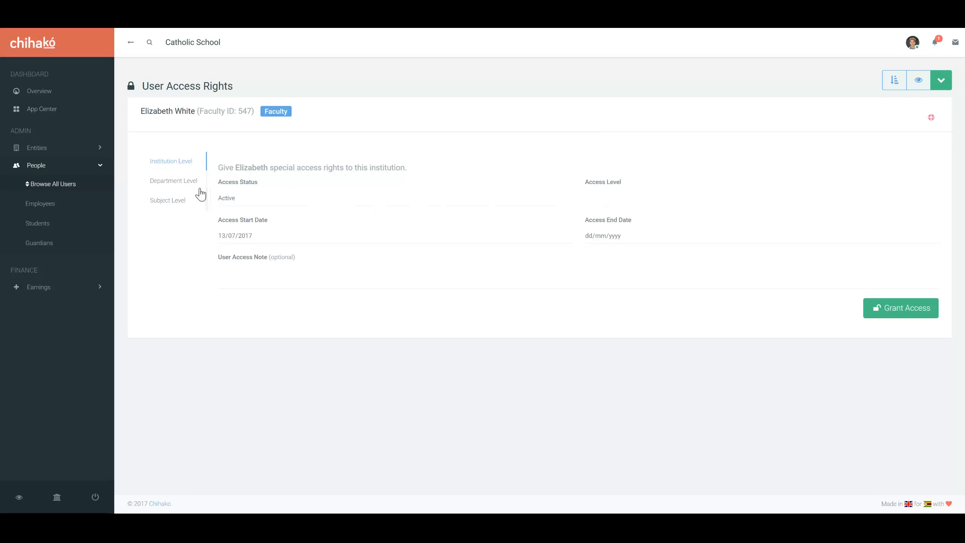
# - Look through the access level choices offered for institution-level access
pyautogui.click(638, 200)
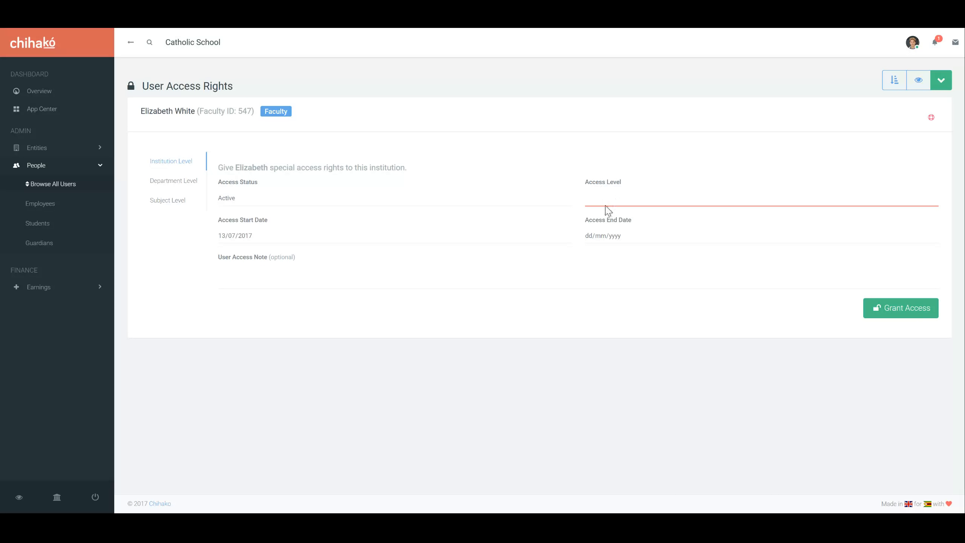
pyautogui.click(586, 241)
pyautogui.click(627, 207)
pyautogui.click(674, 206)
pyautogui.click(612, 247)
pyautogui.click(612, 254)
pyautogui.click(602, 218)
# - Choose ICT as the department for department-level access and set its access status to Active
pyautogui.click(176, 183)
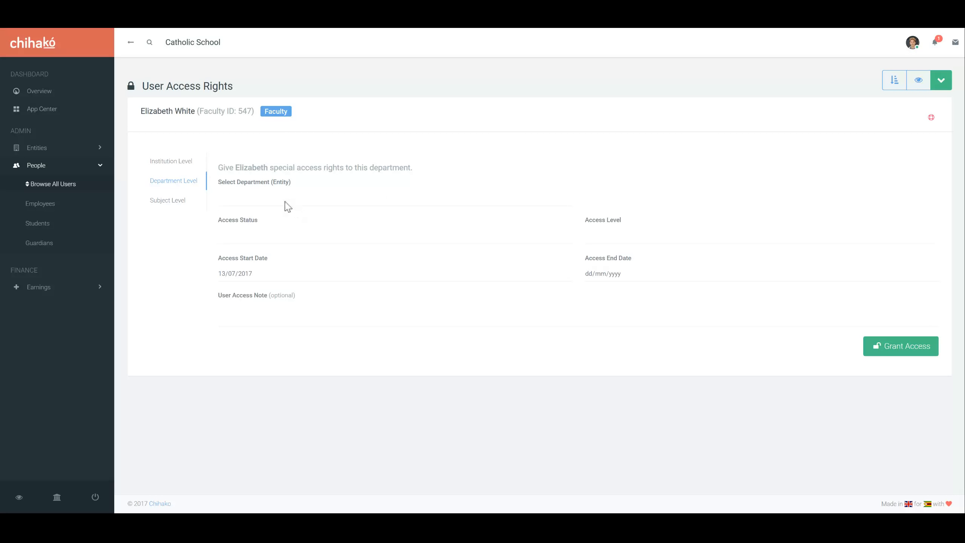
pyautogui.click(300, 203)
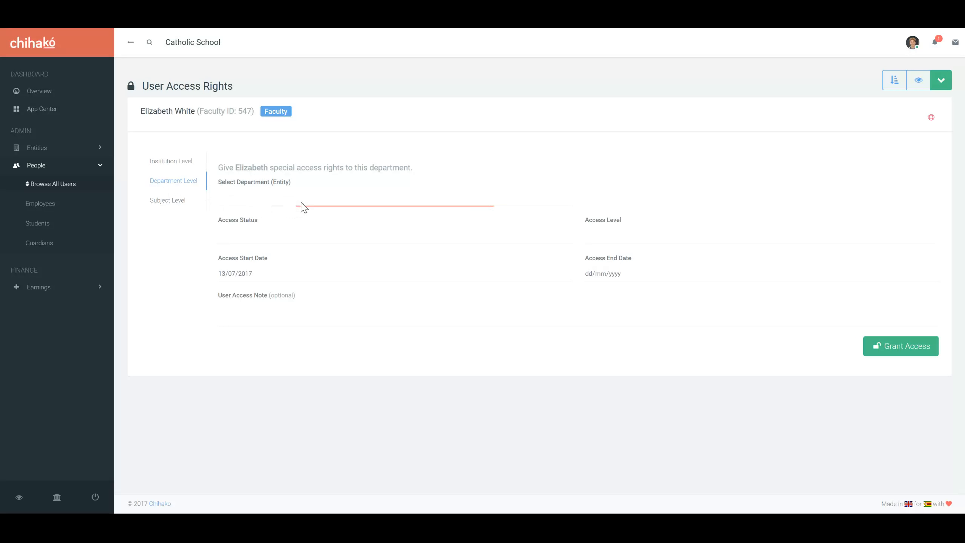
pyautogui.click(296, 218)
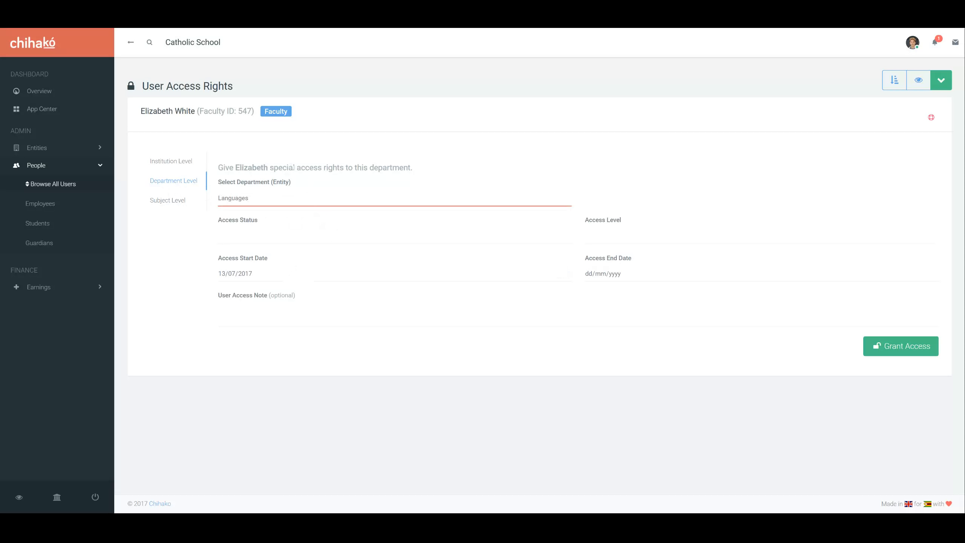
pyautogui.click(305, 241)
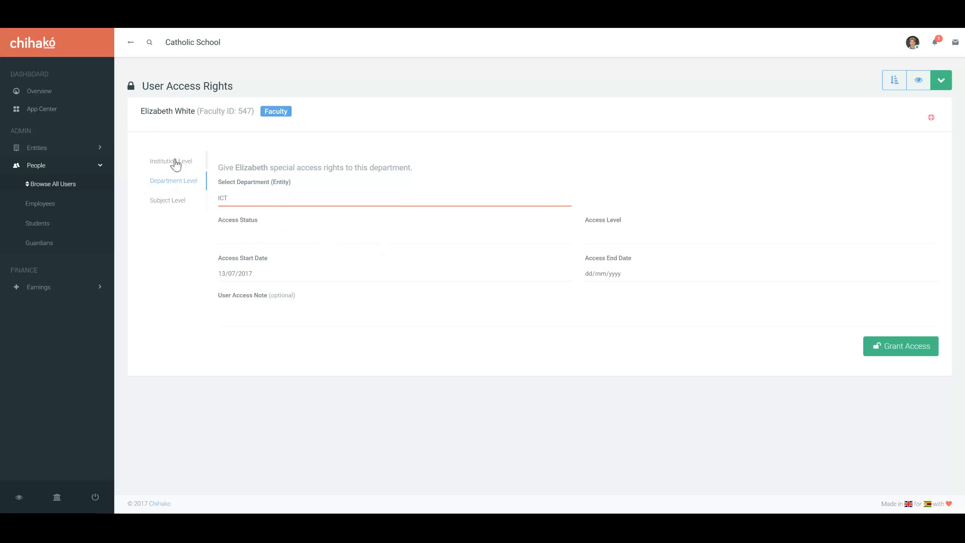
pyautogui.click(266, 241)
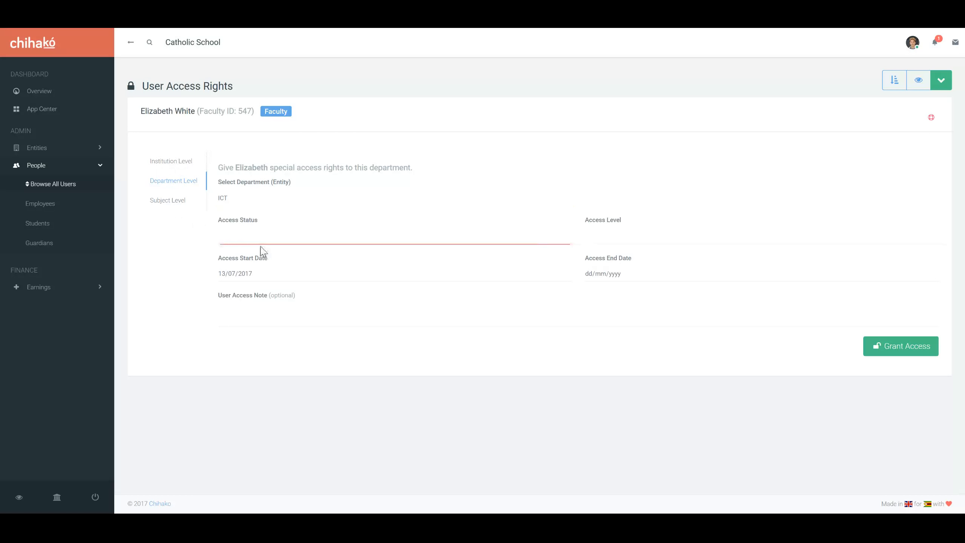
pyautogui.click(262, 254)
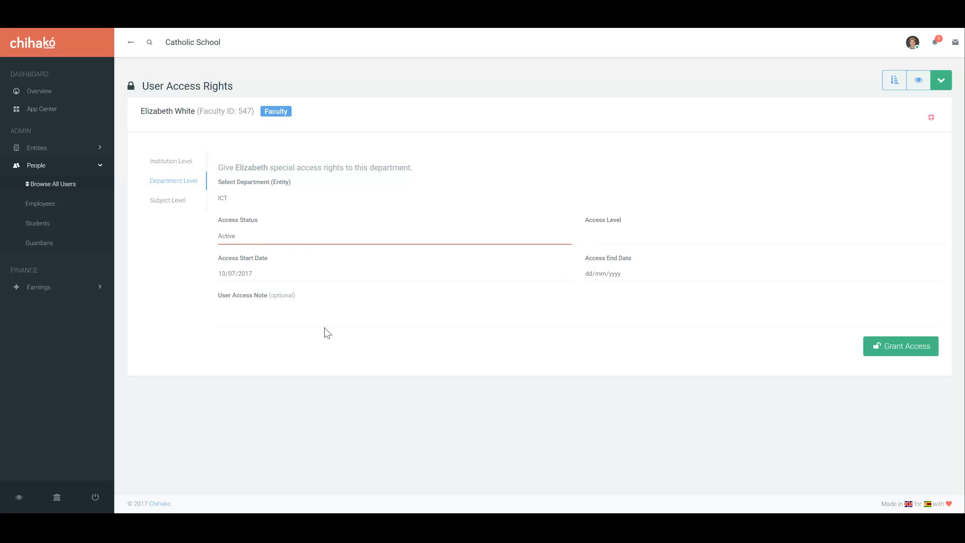
# - Set the access level for the ICT department to Admin and consult the user access rights explanation
pyautogui.click(605, 246)
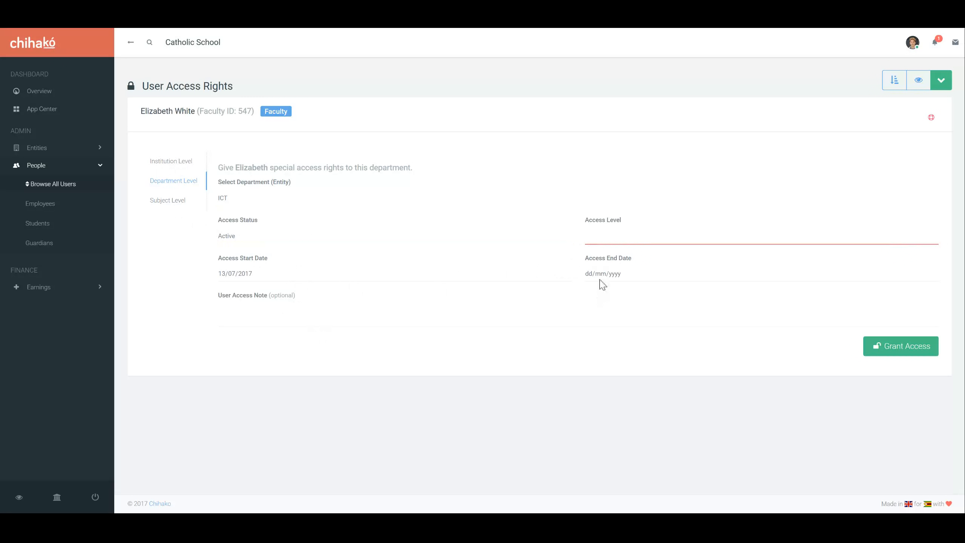
pyautogui.click(626, 251)
pyautogui.click(632, 246)
pyautogui.click(641, 236)
pyautogui.click(632, 269)
pyautogui.click(642, 251)
pyautogui.click(588, 256)
pyautogui.click(614, 266)
pyautogui.click(596, 257)
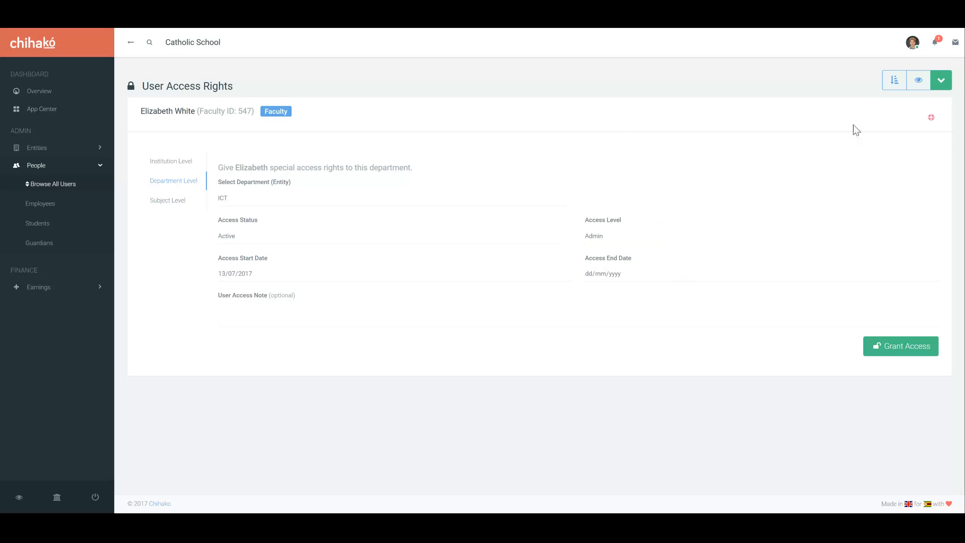
pyautogui.click(931, 117)
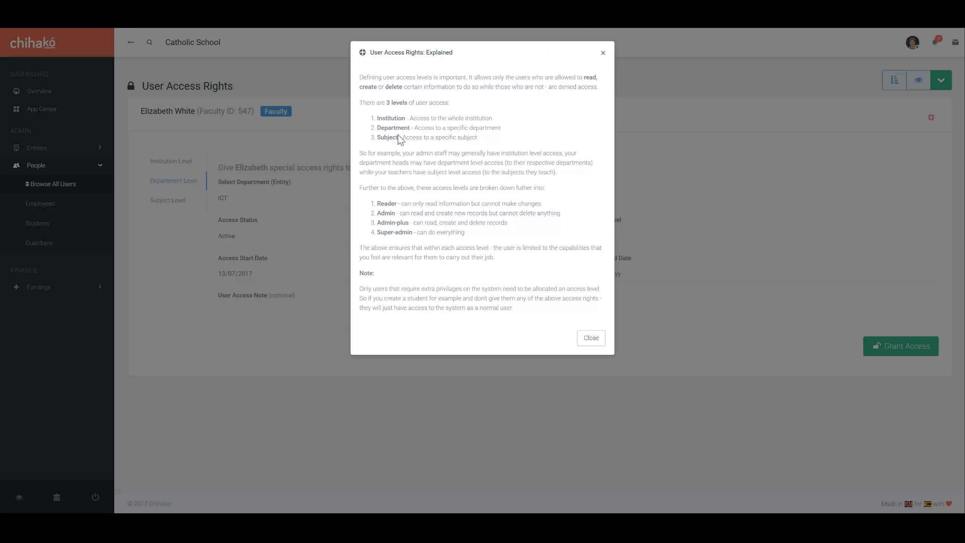
pyautogui.click(712, 123)
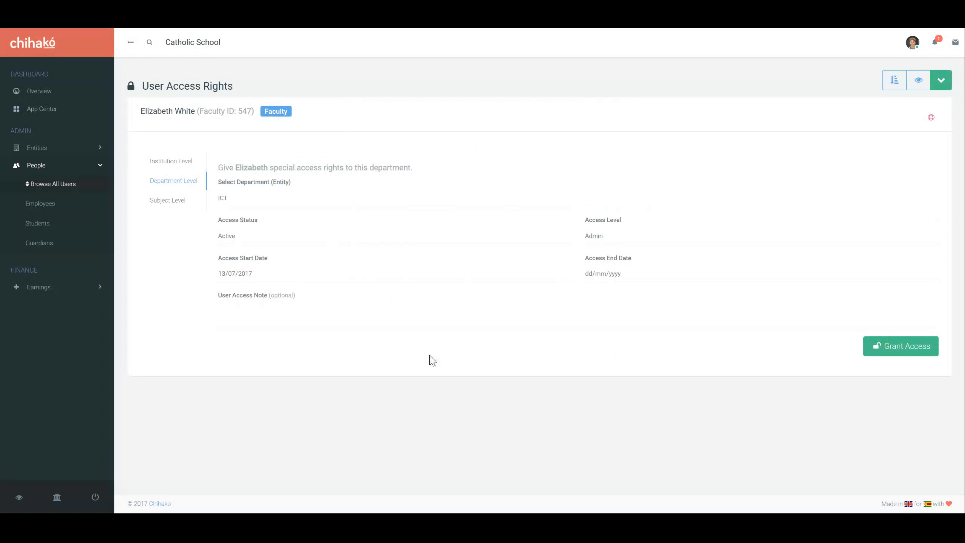
# - Choose Computing as the subject for subject-level access and set its access status to Active
pyautogui.click(159, 201)
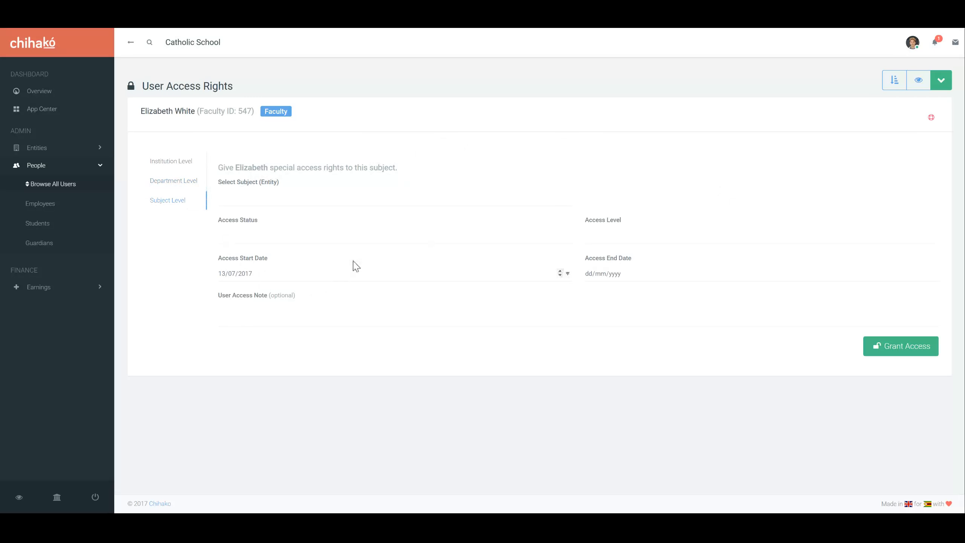
pyautogui.click(307, 204)
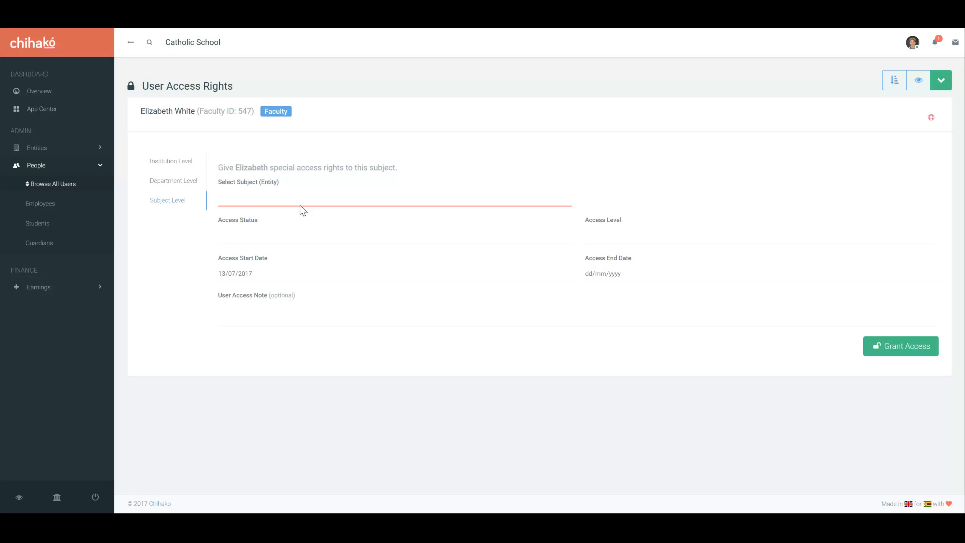
pyautogui.click(278, 256)
pyautogui.click(239, 240)
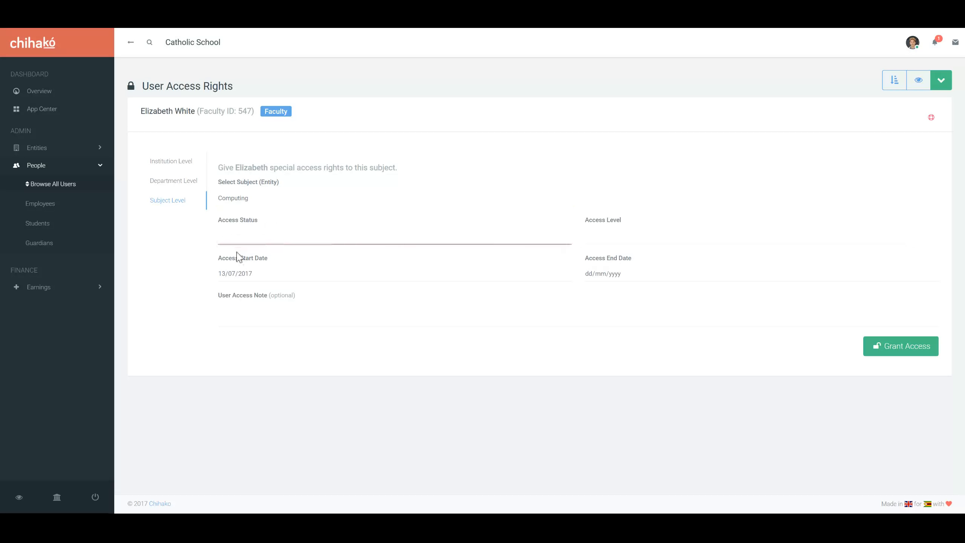
pyautogui.click(239, 257)
# - Set the access level for the Computing subject to Super-Admin
pyautogui.click(611, 238)
pyautogui.click(613, 176)
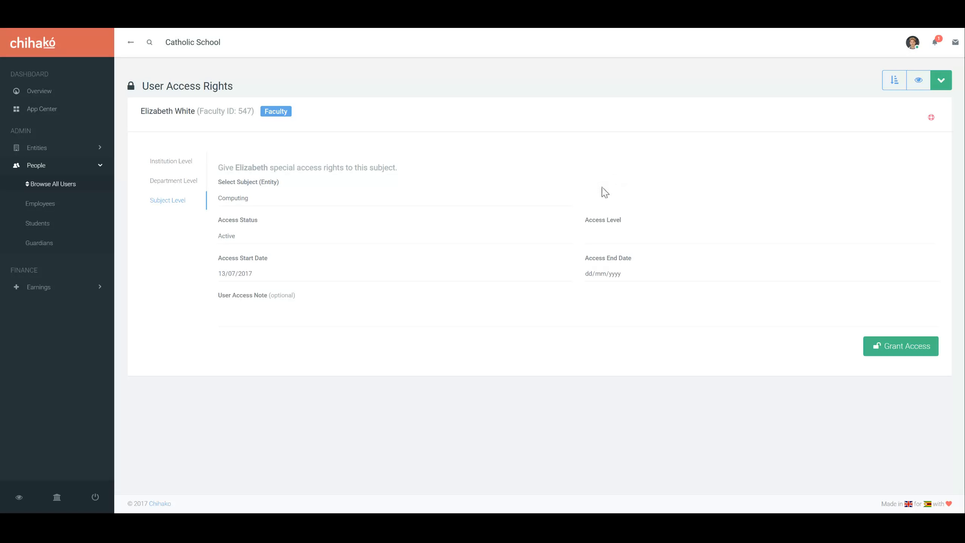
pyautogui.click(612, 243)
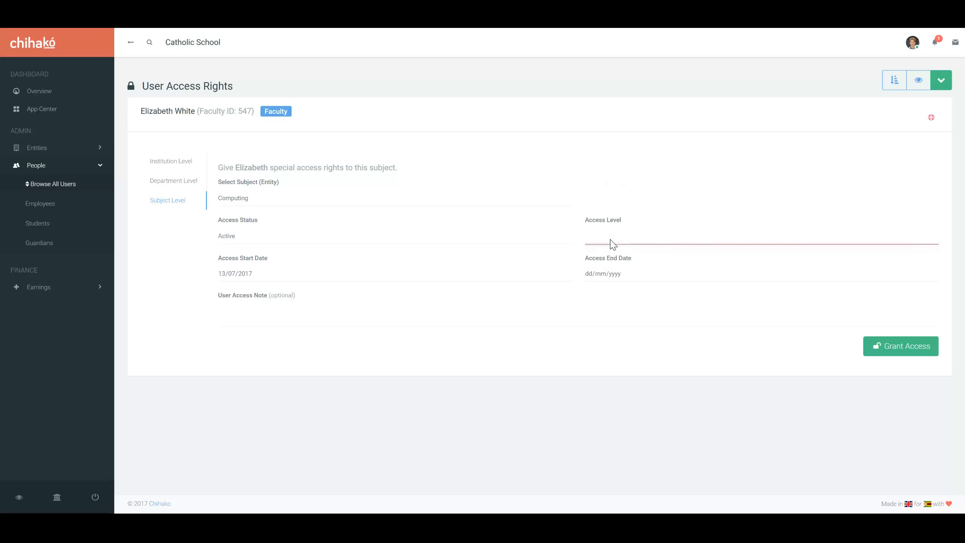
pyautogui.click(623, 150)
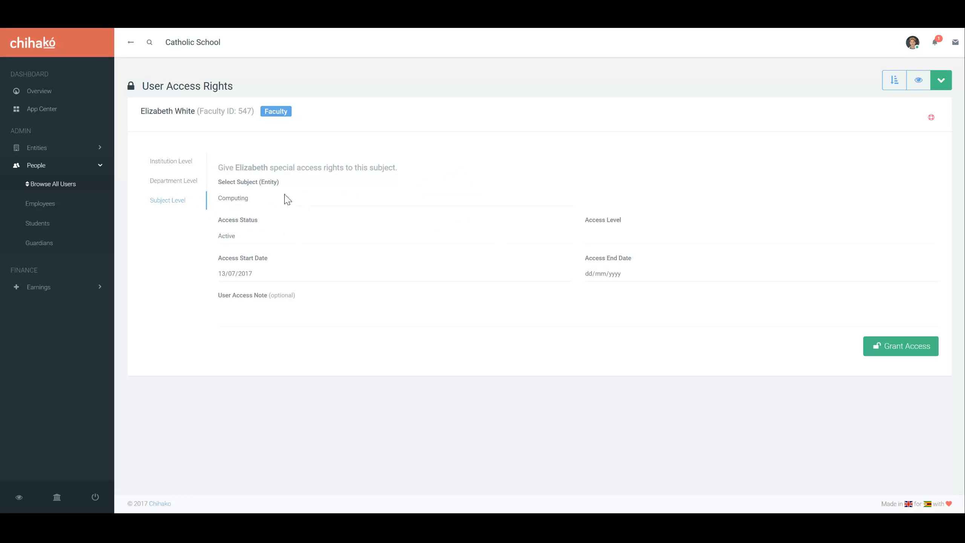
pyautogui.click(621, 244)
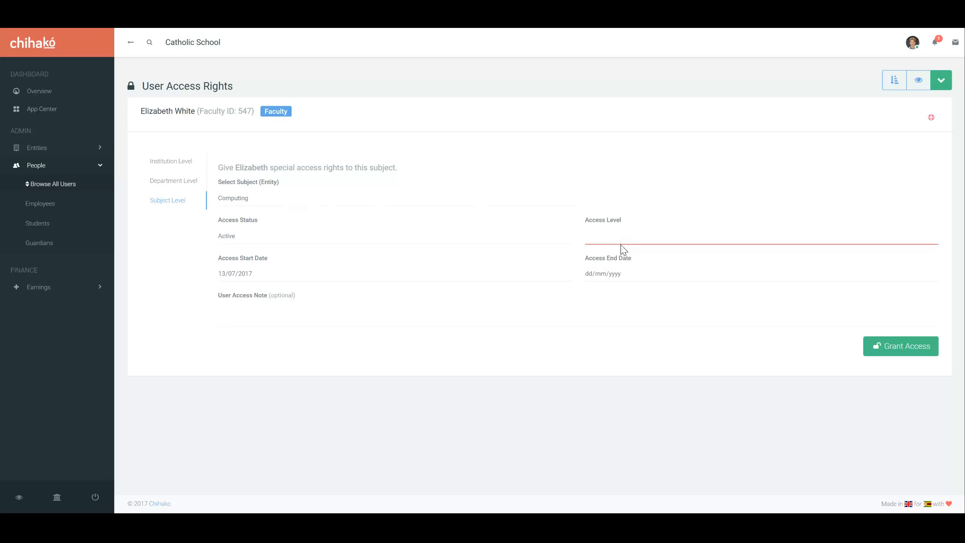
pyautogui.click(615, 278)
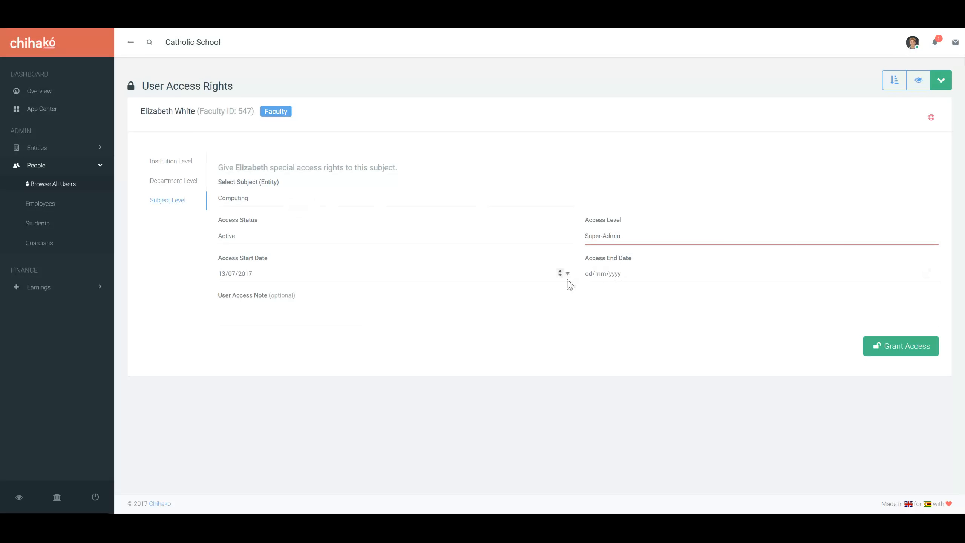
# - Set the Computing subject's access level to Admin-plus and consult the user access rights explanation
pyautogui.click(614, 237)
pyautogui.click(612, 272)
pyautogui.click(624, 237)
pyautogui.click(620, 252)
pyautogui.click(620, 156)
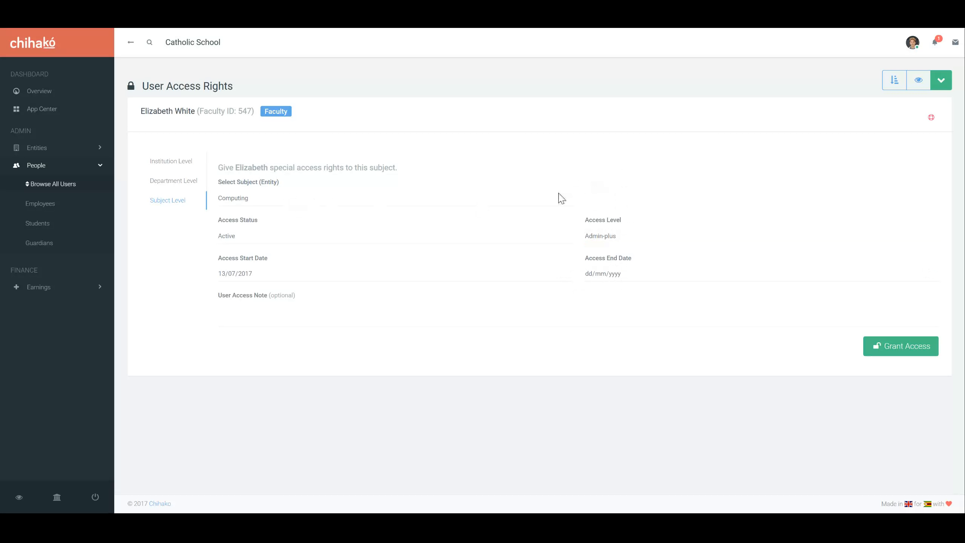
pyautogui.click(931, 117)
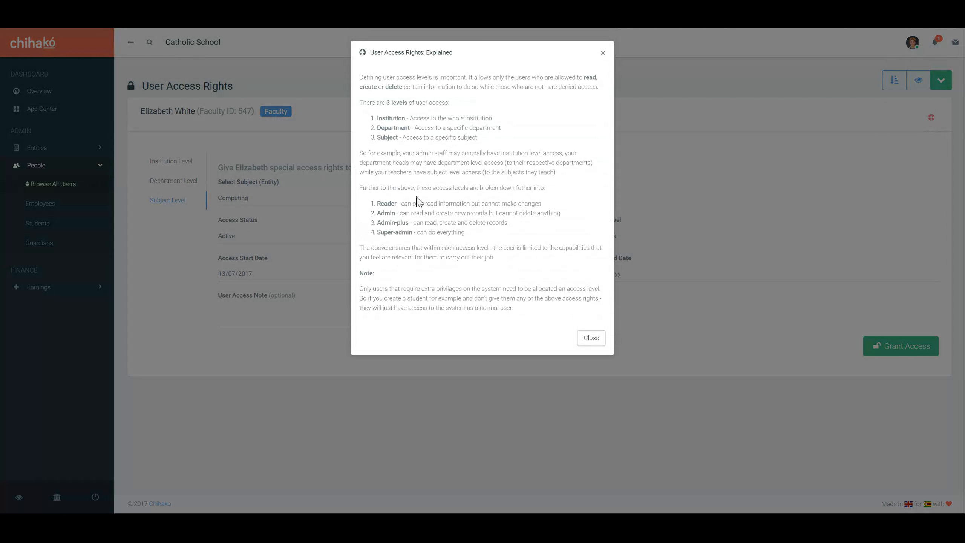
pyautogui.click(670, 158)
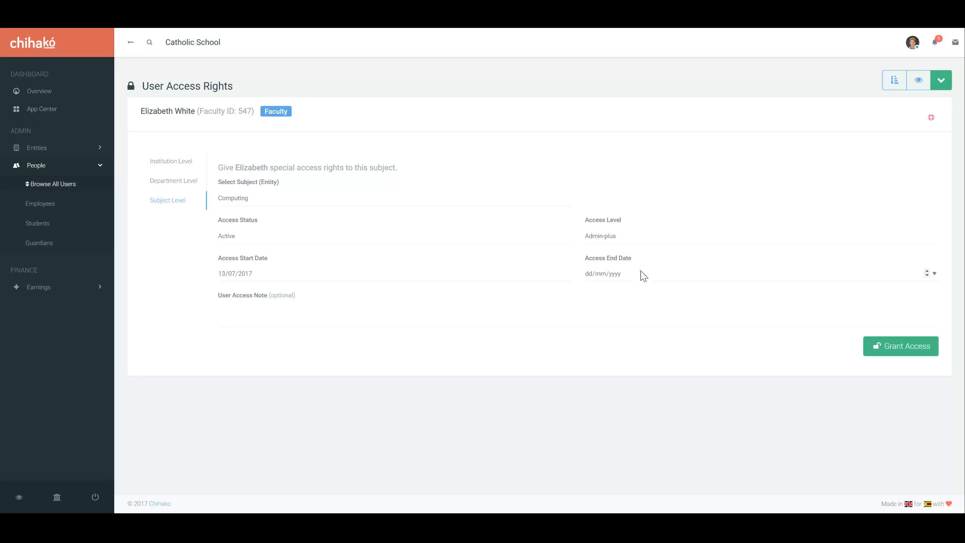
# - Set the access end date for the Computing subject to 13/07/2090
pyautogui.click(931, 276)
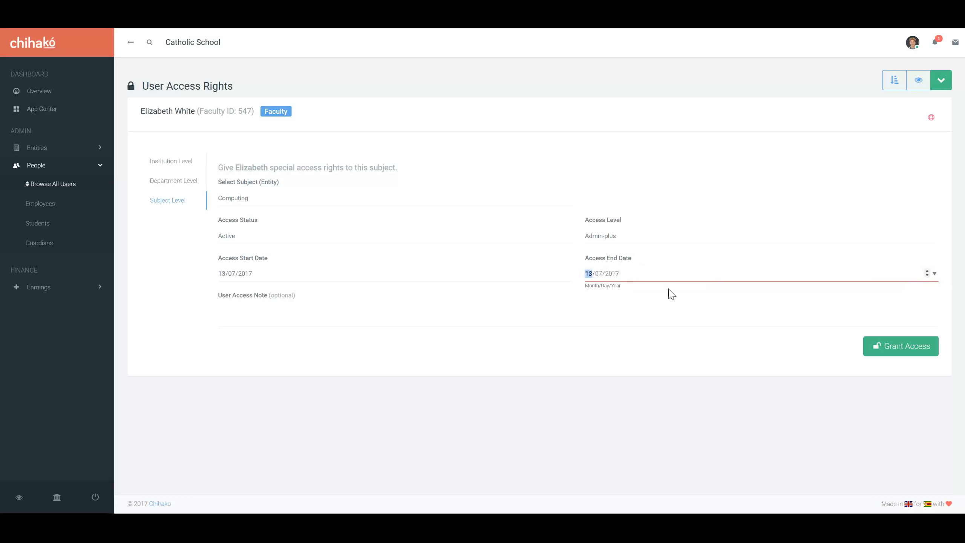
pyautogui.write('13072017')
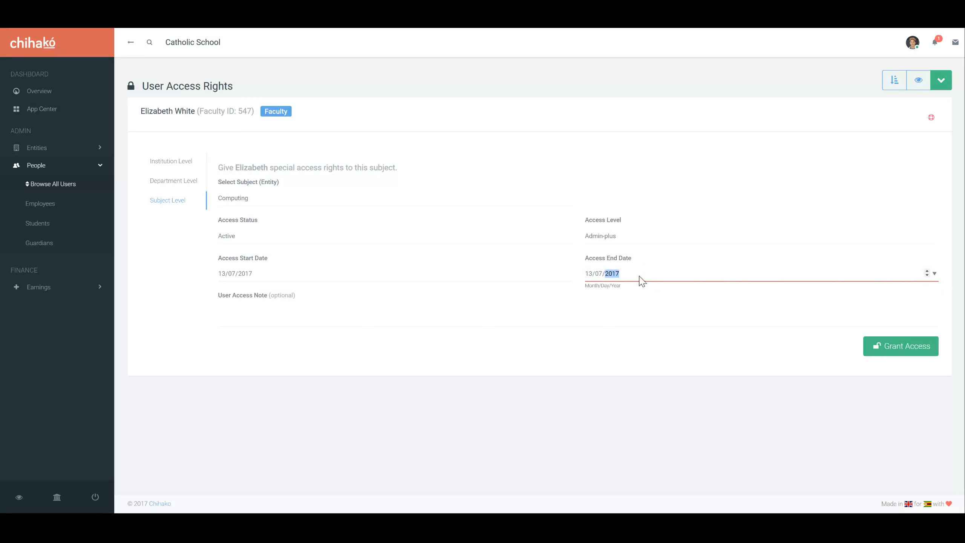
pyautogui.write('2090')
pyautogui.press('Tab')
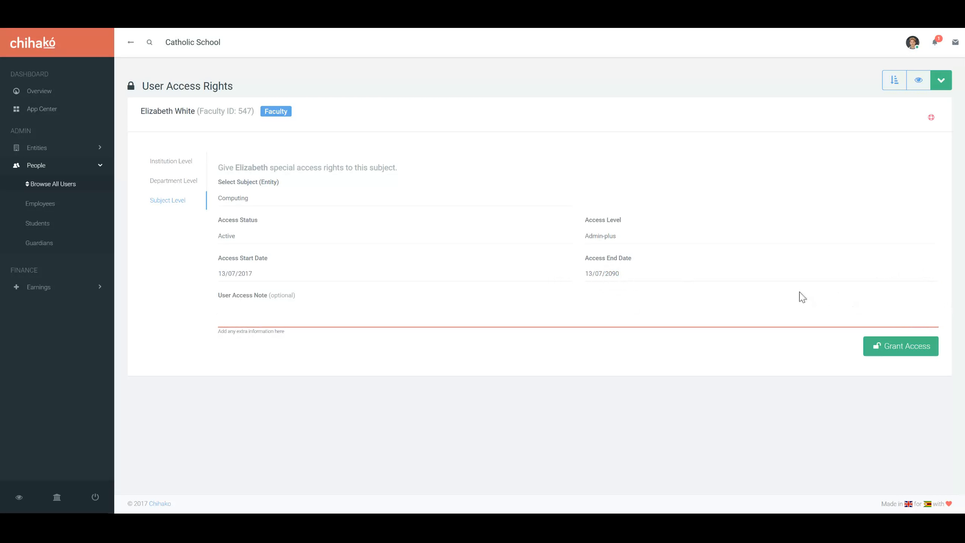
pyautogui.click(615, 274)
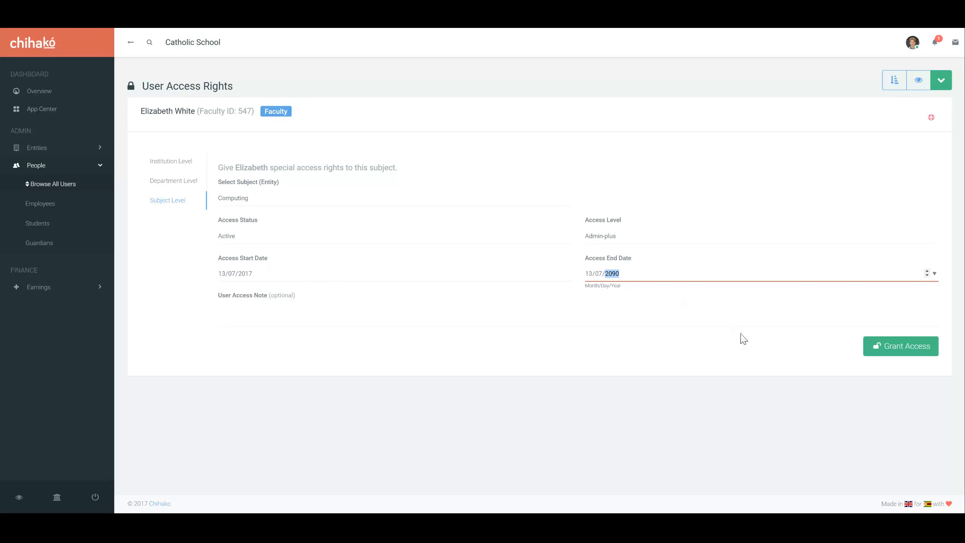
# - Set the Computing subject's access end date to 13/07/2020 and grant the access
pyautogui.write('20')
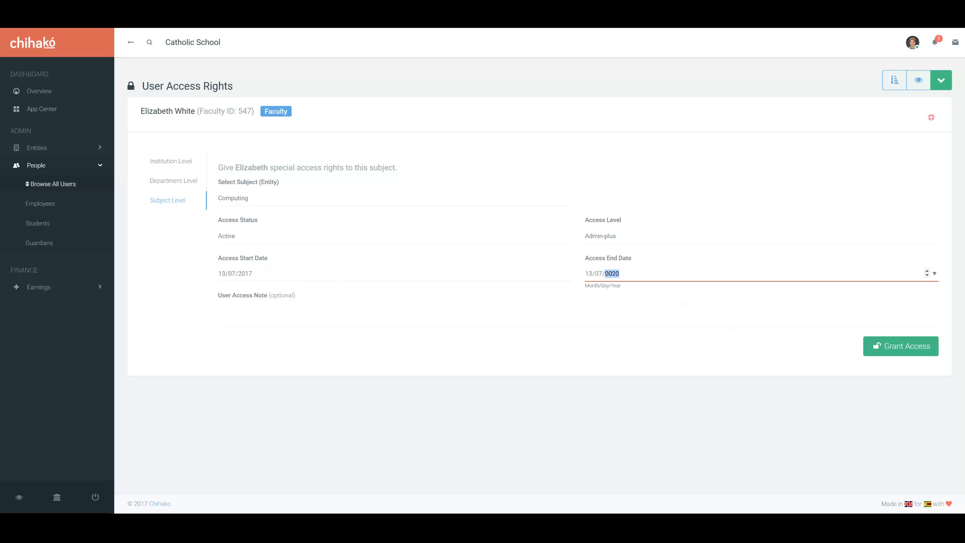
pyautogui.write('2')
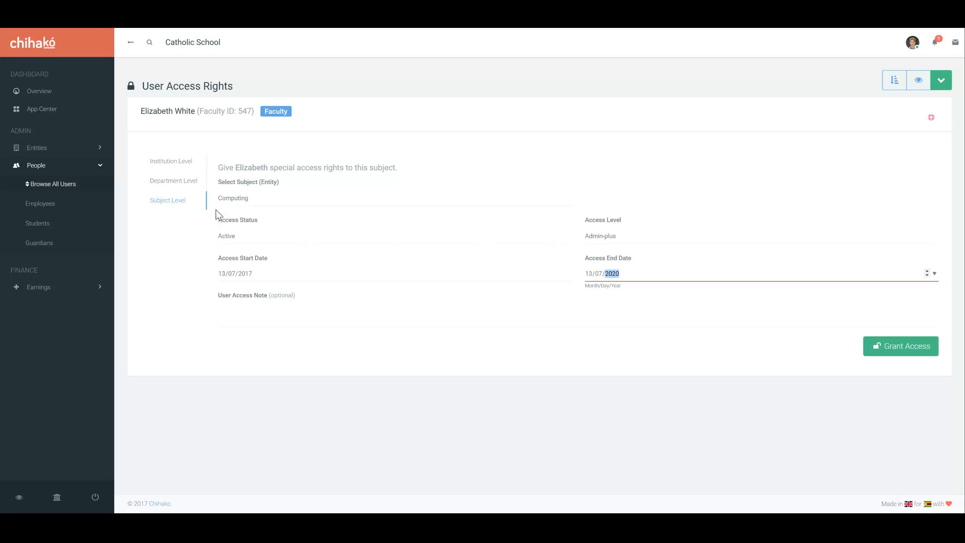
pyautogui.click(423, 318)
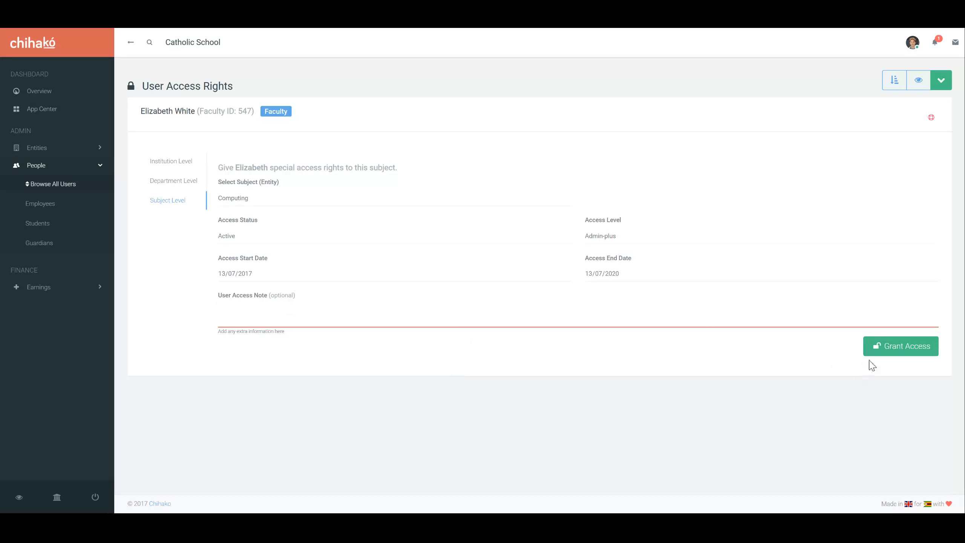
pyautogui.click(891, 353)
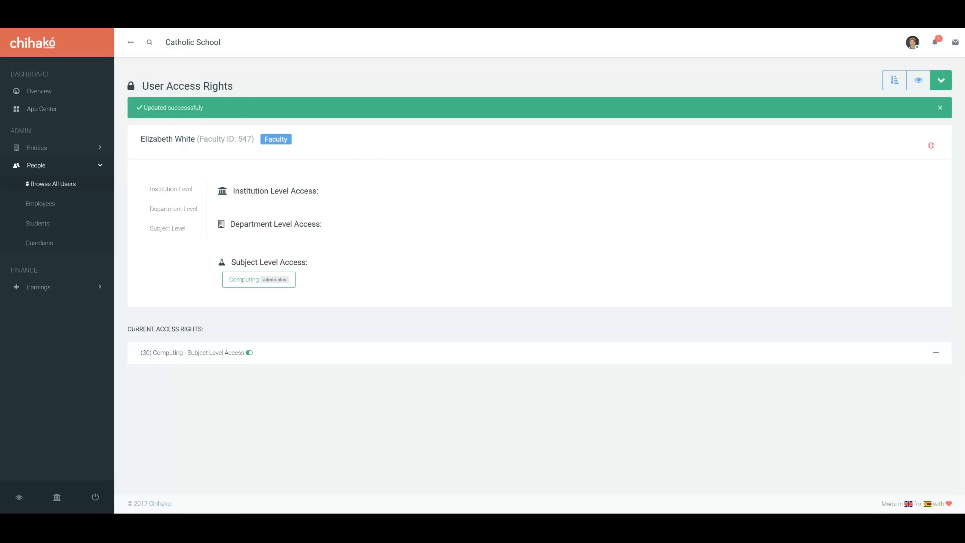
# - Change the level status of the current Computing subject access right to Inactive and save the update
pyautogui.moveTo(128, 329); pyautogui.dragTo(204, 329)
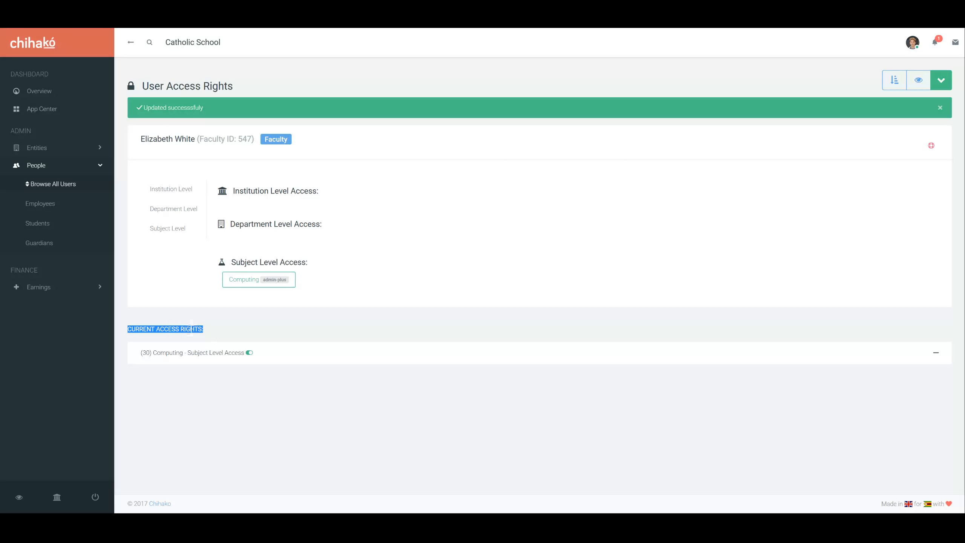
pyautogui.click(228, 333)
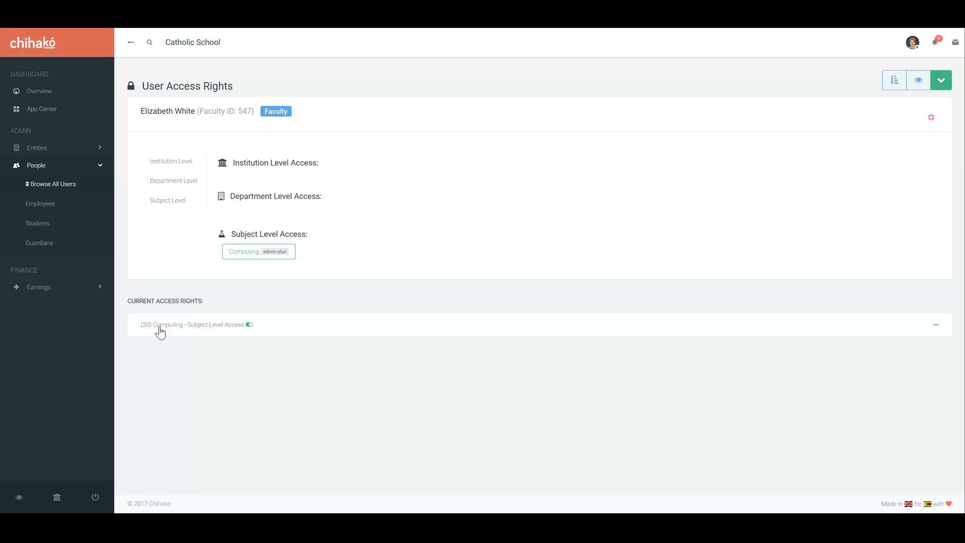
pyautogui.click(196, 326)
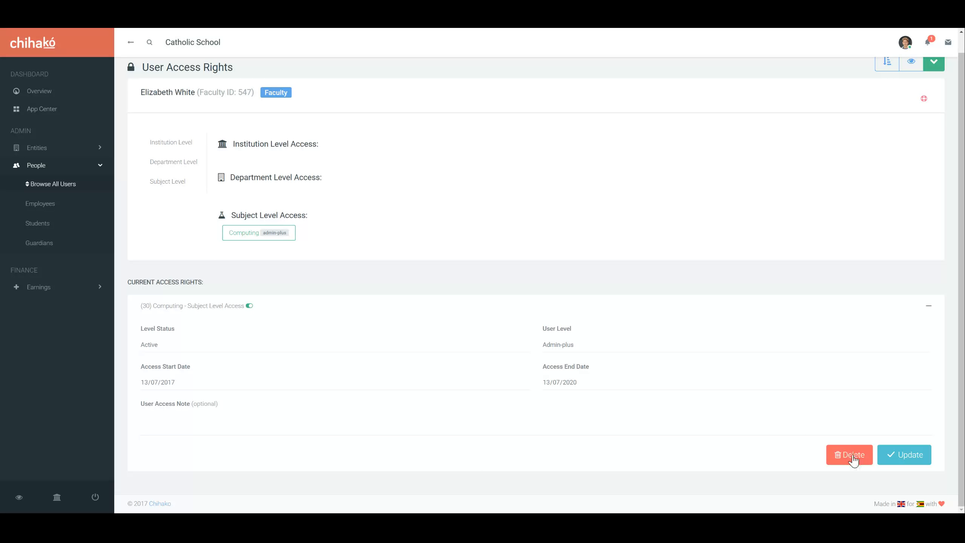
pyautogui.click(248, 352)
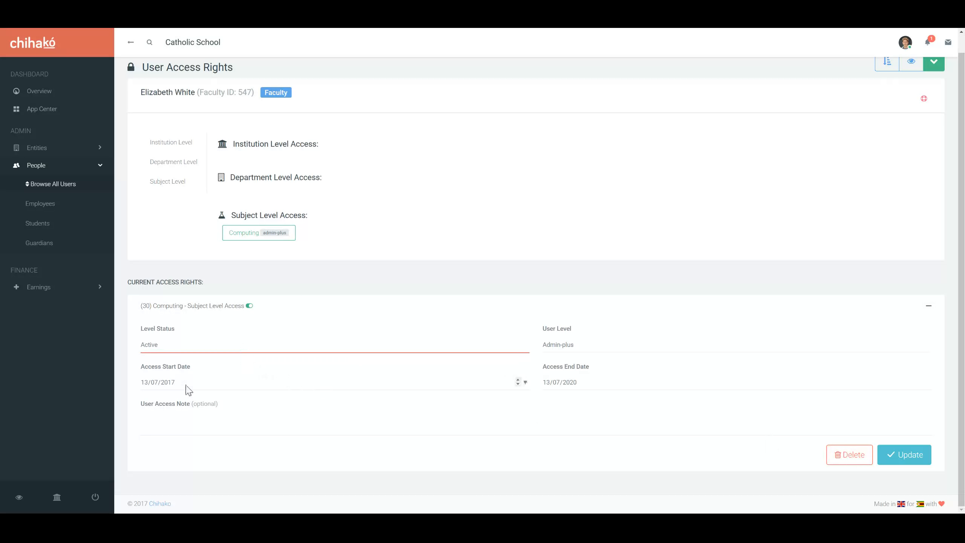
pyautogui.click(151, 379)
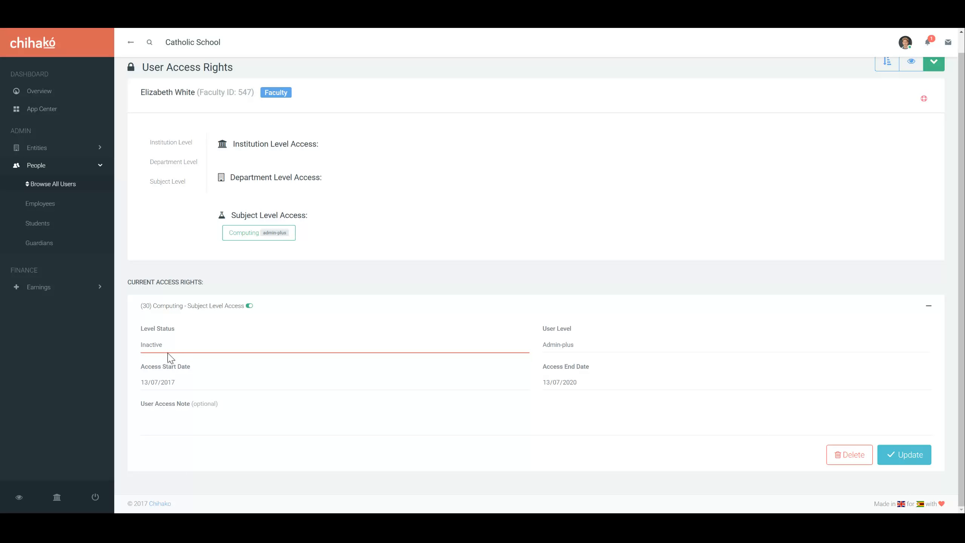
pyautogui.click(923, 457)
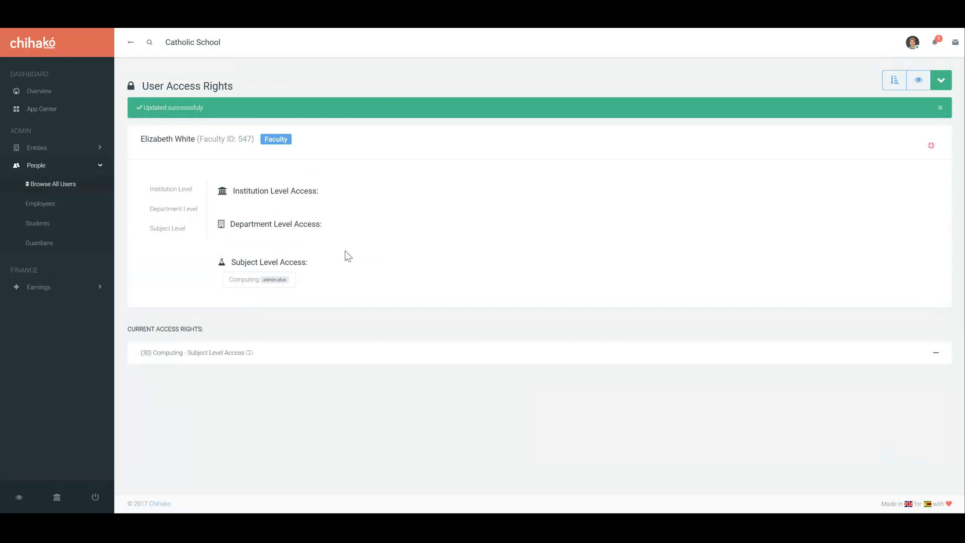
# - Set the Computing subject access right's level status back to Active and save the update
pyautogui.click(237, 357)
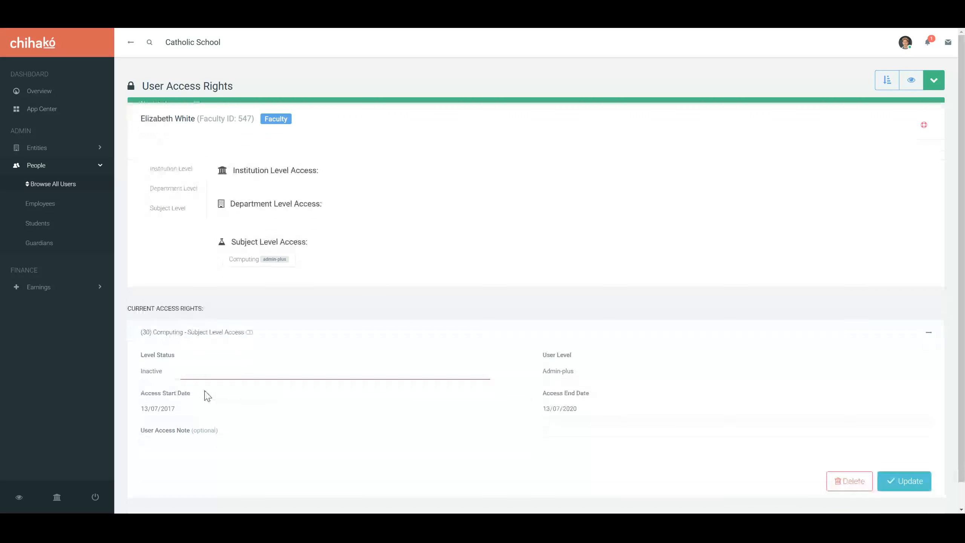
pyautogui.click(184, 404)
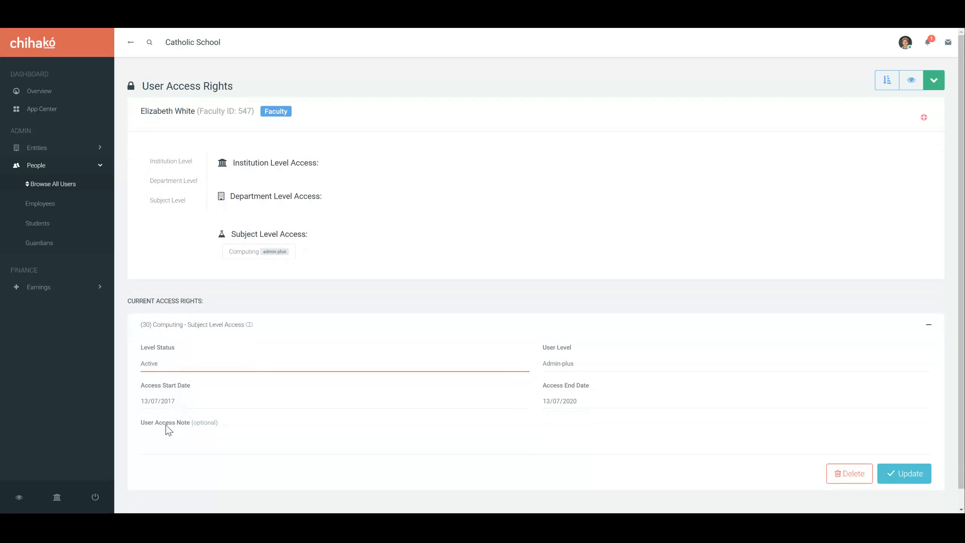
pyautogui.click(892, 473)
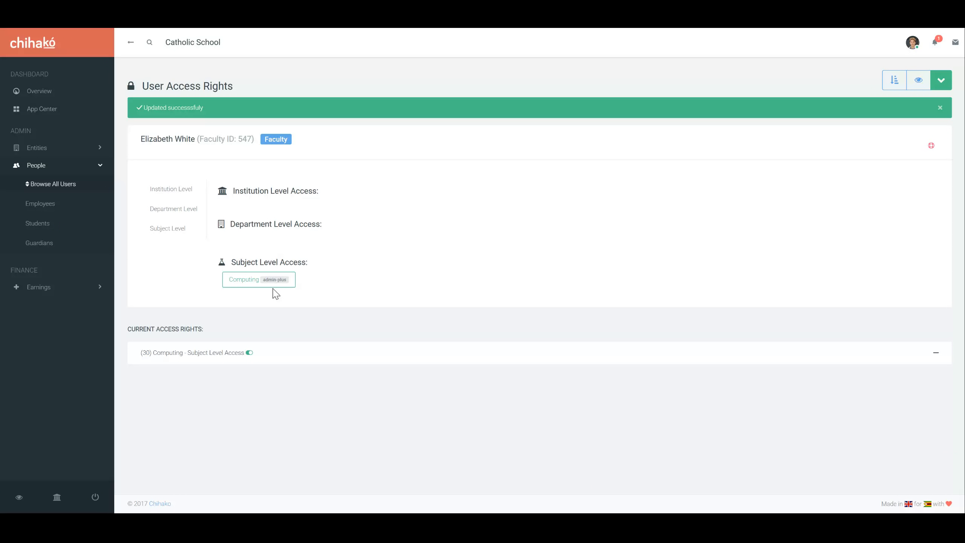
# - Start a new subject-level access right for Art & Design with Active status and Reader access level
pyautogui.click(167, 229)
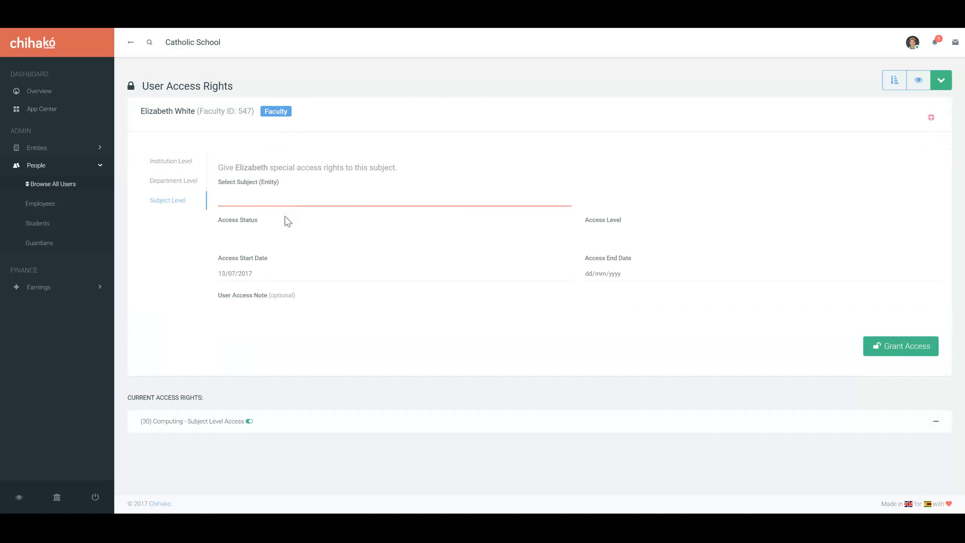
pyautogui.click(285, 216)
pyautogui.click(288, 243)
pyautogui.click(288, 246)
pyautogui.click(589, 242)
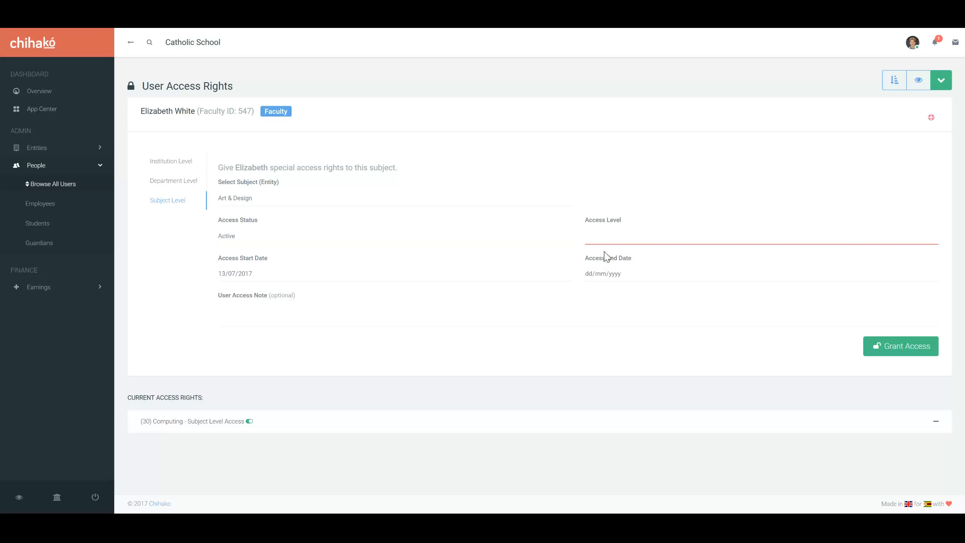
pyautogui.click(605, 254)
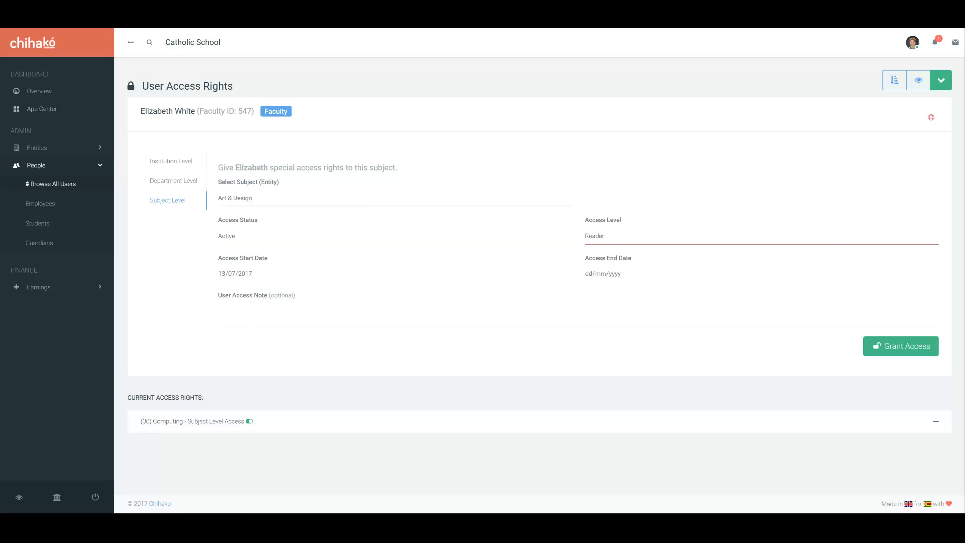
# - Set the Art & Design access end date to 13/07/2018 and grant the access
pyautogui.click(935, 276)
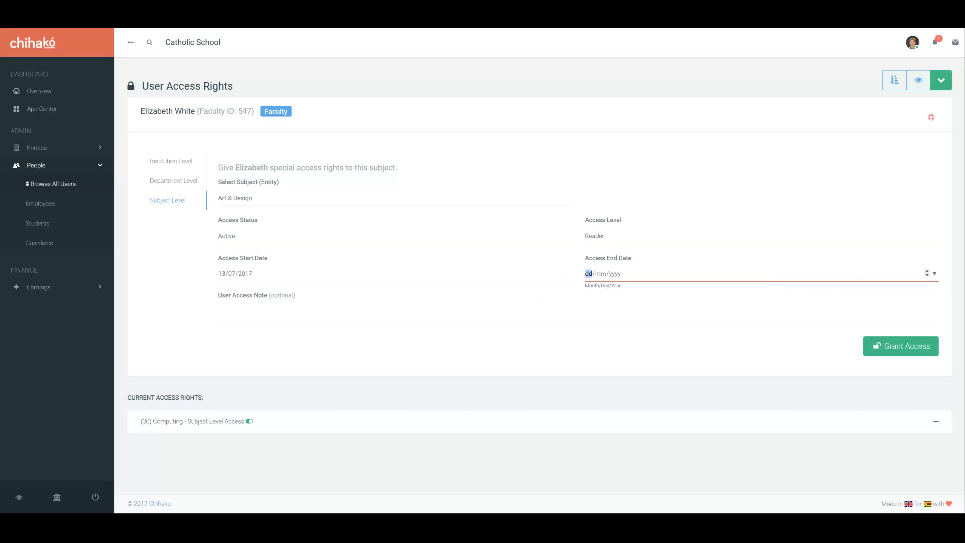
pyautogui.click(698, 344)
pyautogui.click(617, 275)
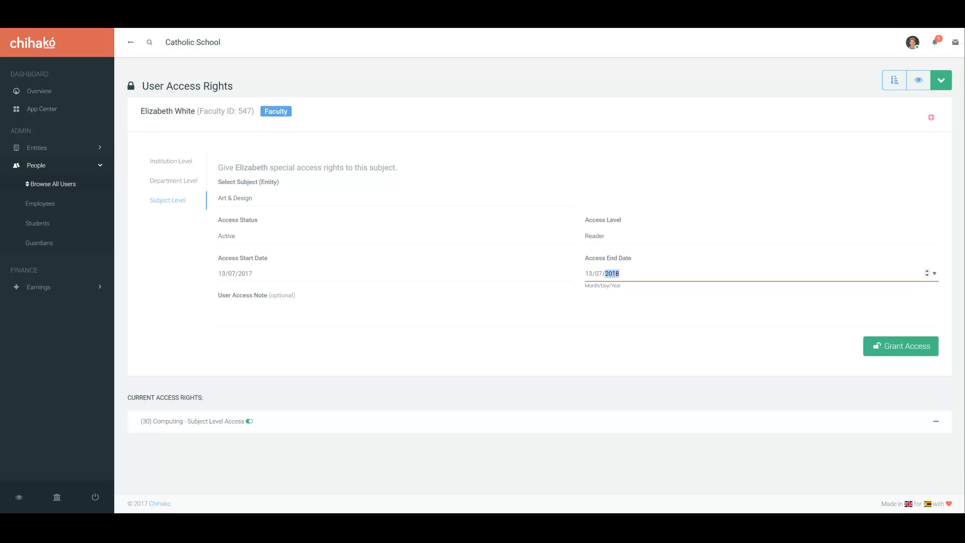
pyautogui.click(596, 303)
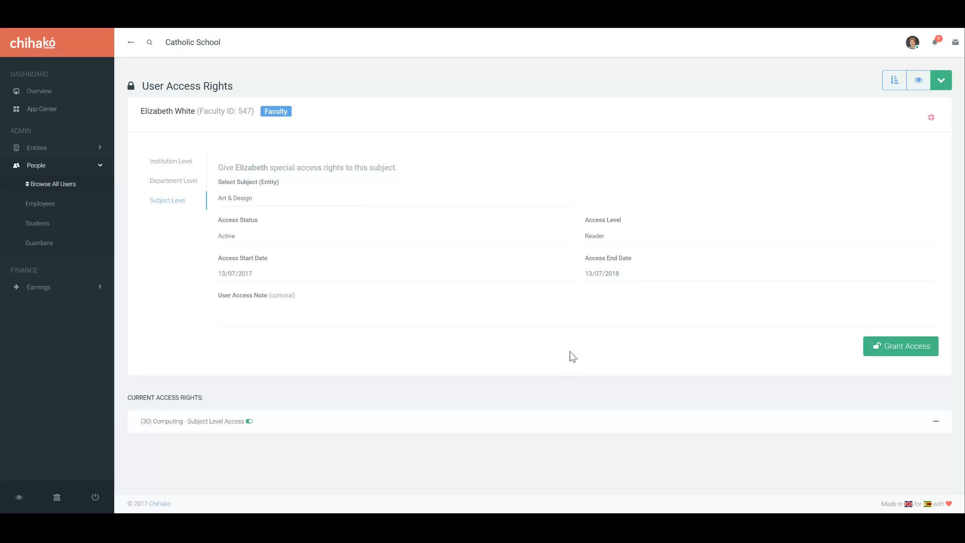
pyautogui.click(904, 347)
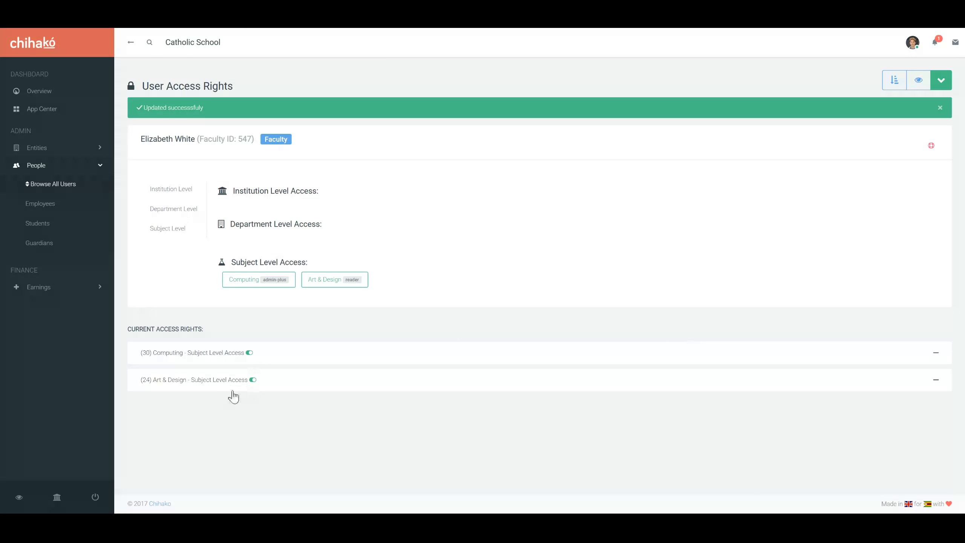
# - Review the details of the current Art & Design and Computing access rights, and collapse both entries
pyautogui.click(259, 282)
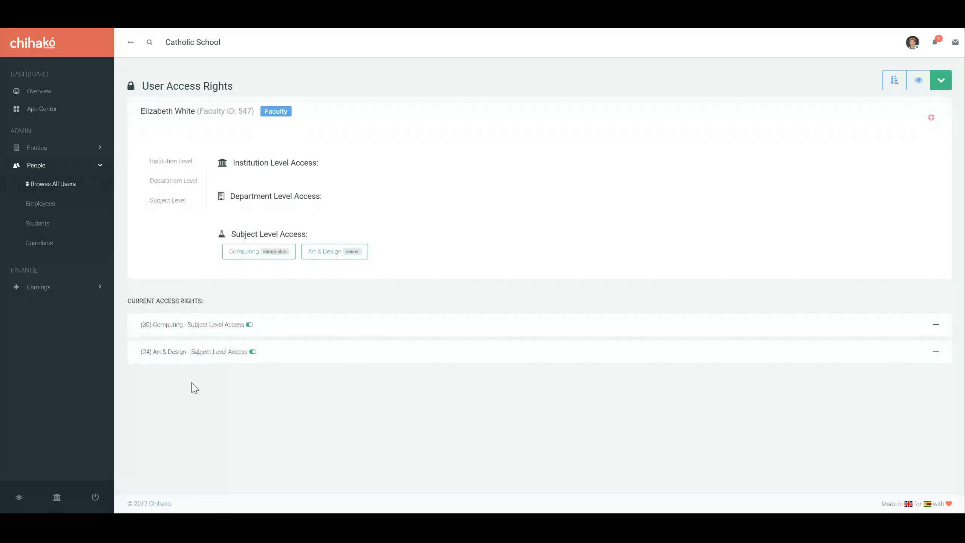
pyautogui.click(201, 359)
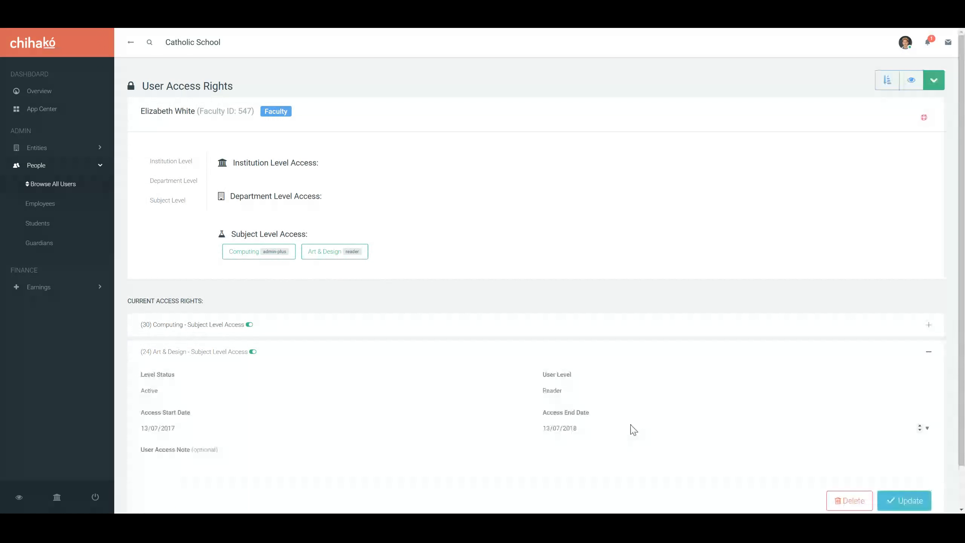
pyautogui.click(274, 321)
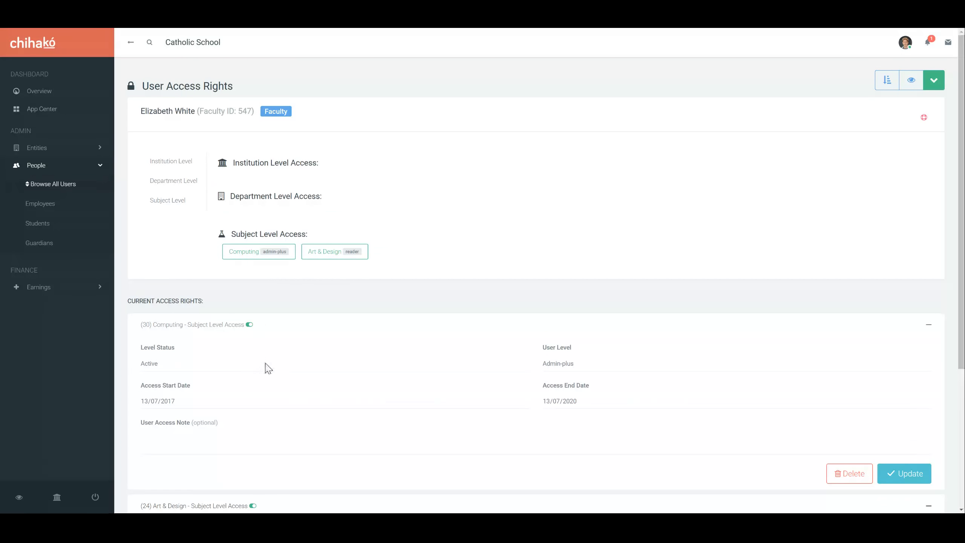
pyautogui.click(192, 324)
pyautogui.click(196, 352)
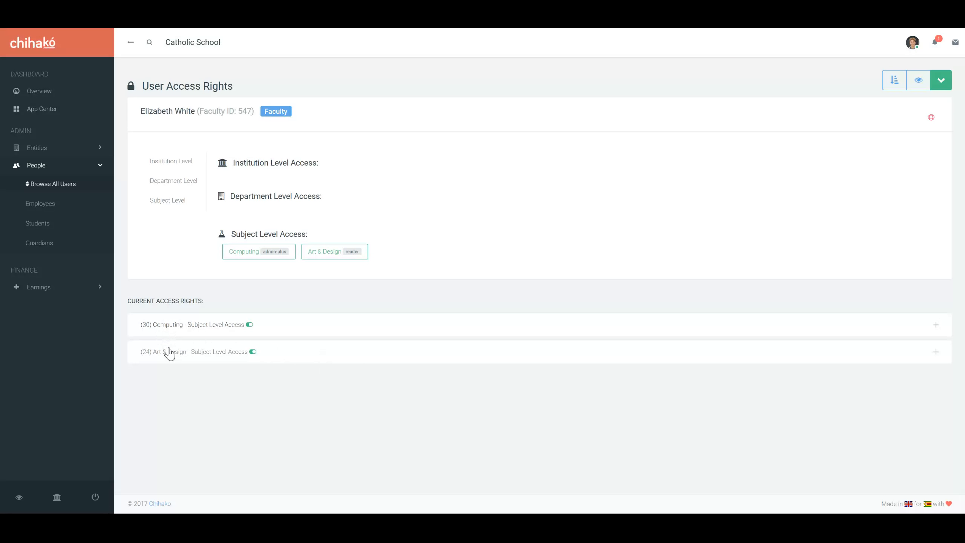
# - Start a department-level access right for ICT with Active status and Super-Admin access level
pyautogui.click(175, 180)
pyautogui.click(275, 204)
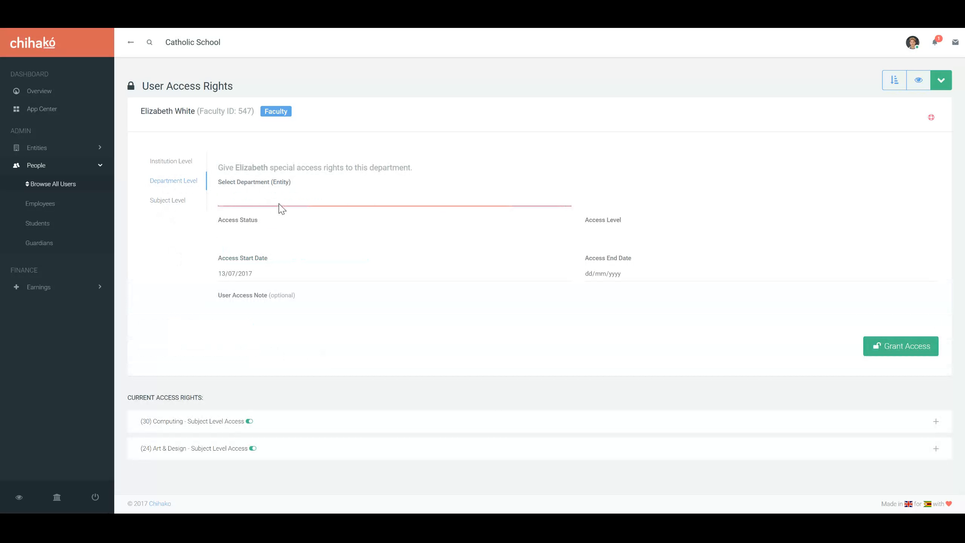
pyautogui.click(236, 243)
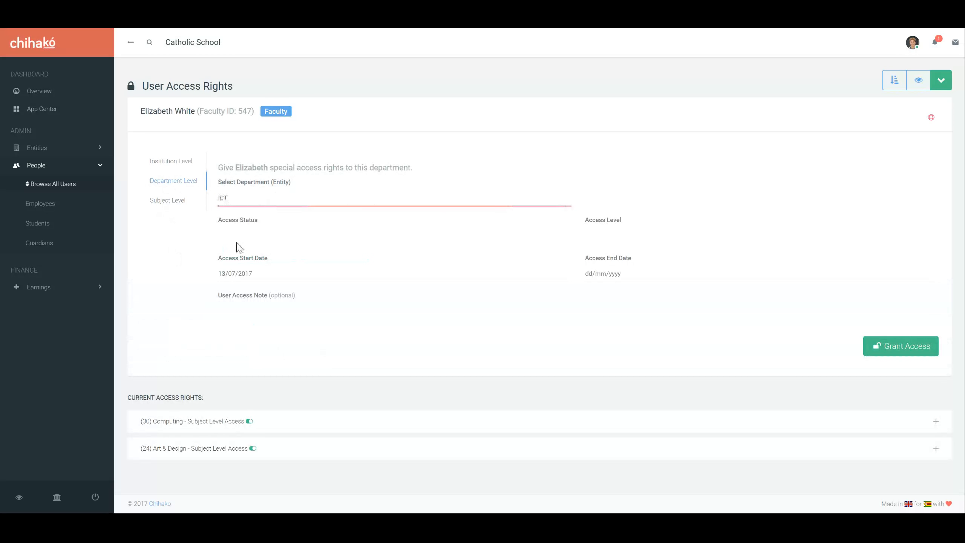
pyautogui.click(262, 236)
pyautogui.click(252, 266)
pyautogui.click(605, 246)
pyautogui.click(610, 284)
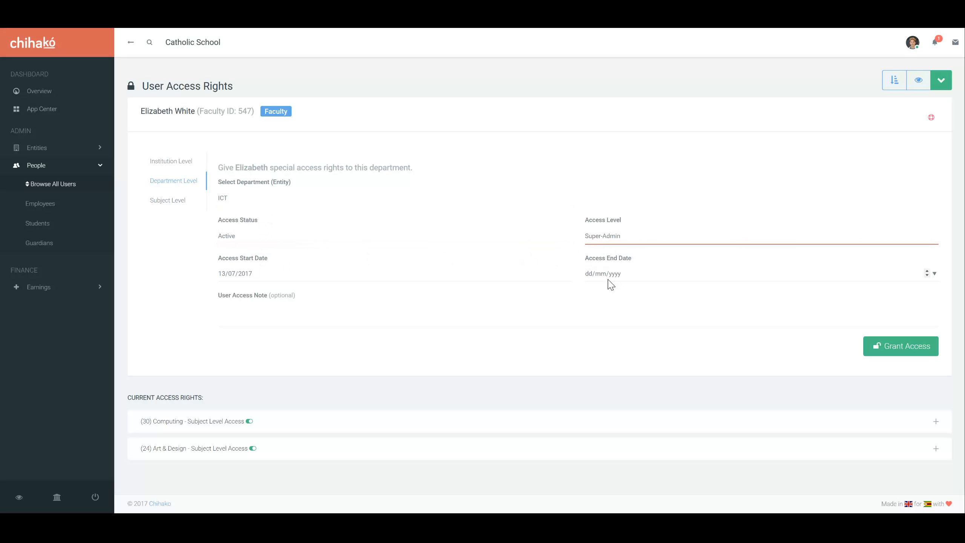
# - Set the ICT department's access end date to 13/07/2018 and grant the access
pyautogui.click(915, 275)
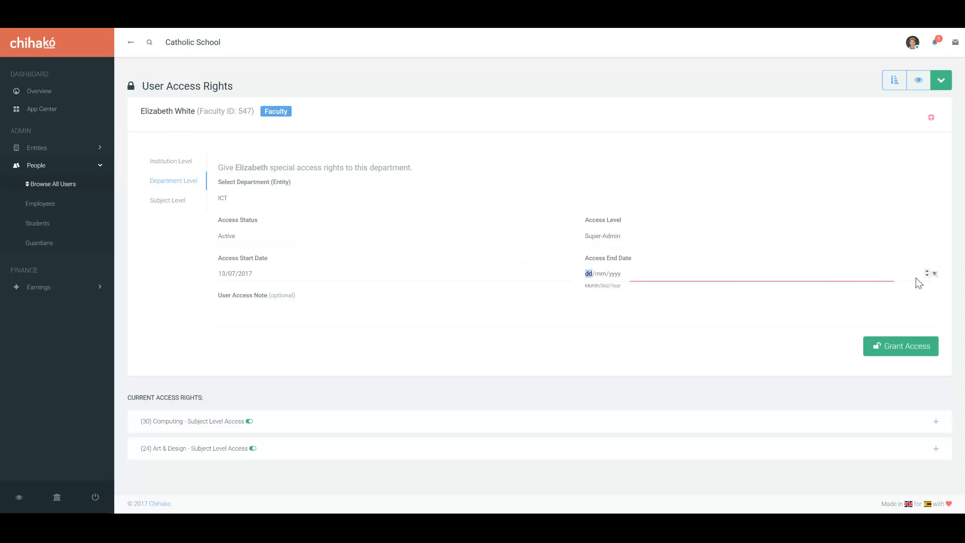
pyautogui.write('13072018')
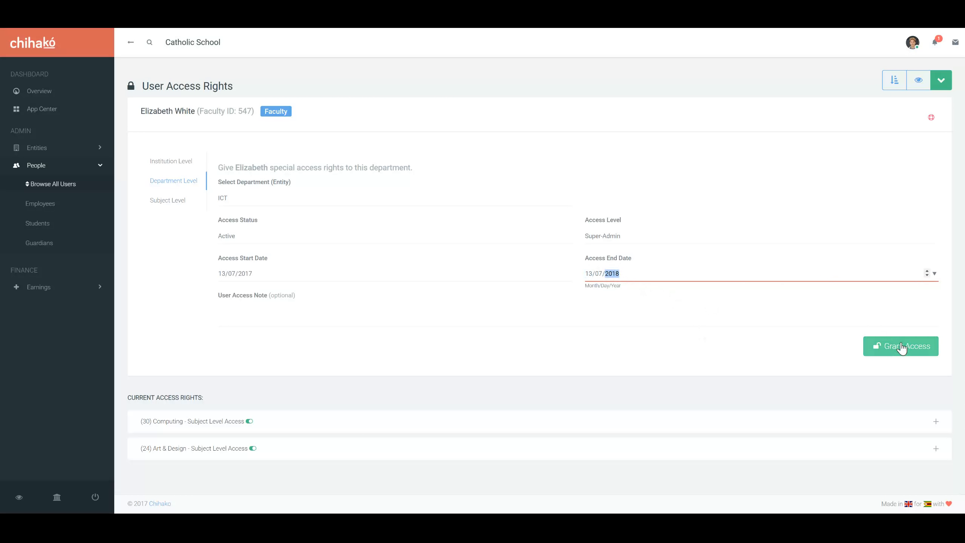
pyautogui.click(902, 347)
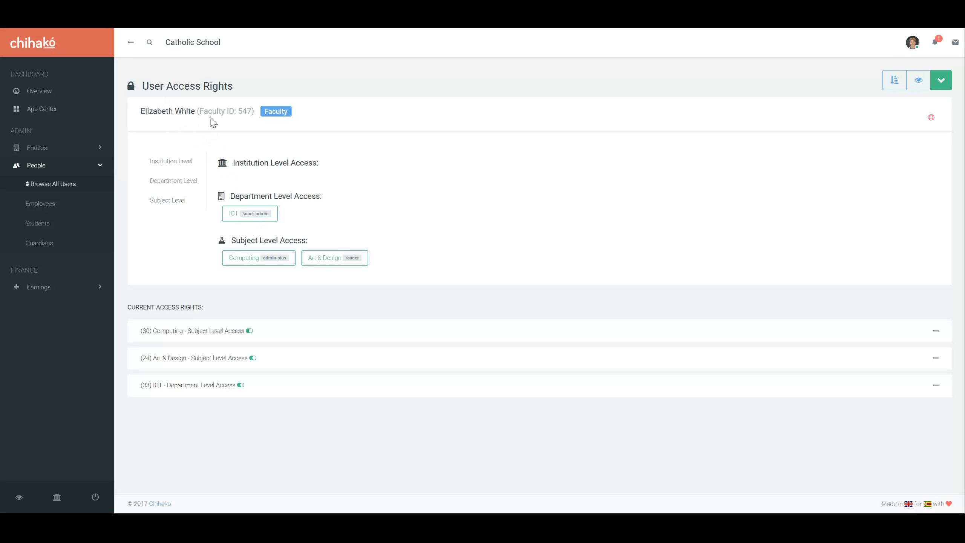
# - Open the institution-level access rights form for the faculty member
pyautogui.click(175, 163)
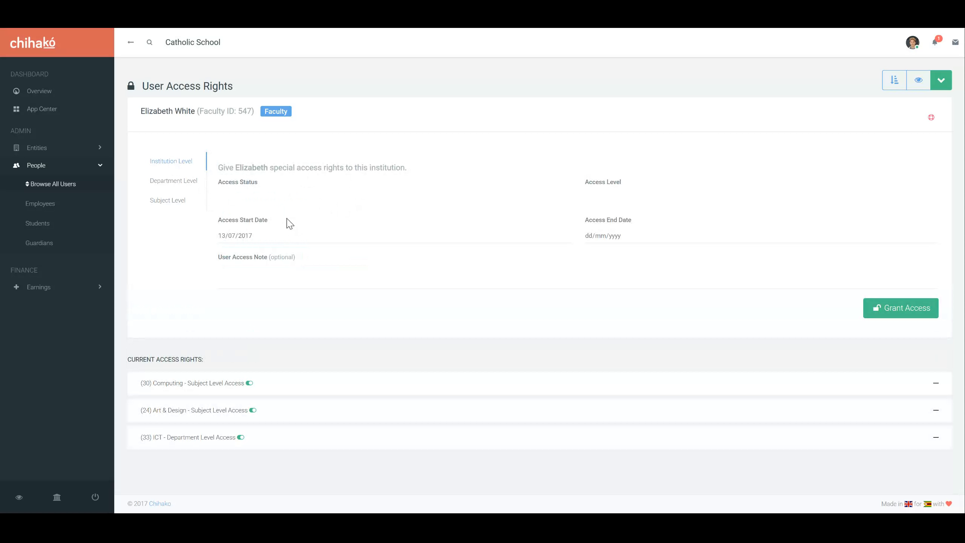